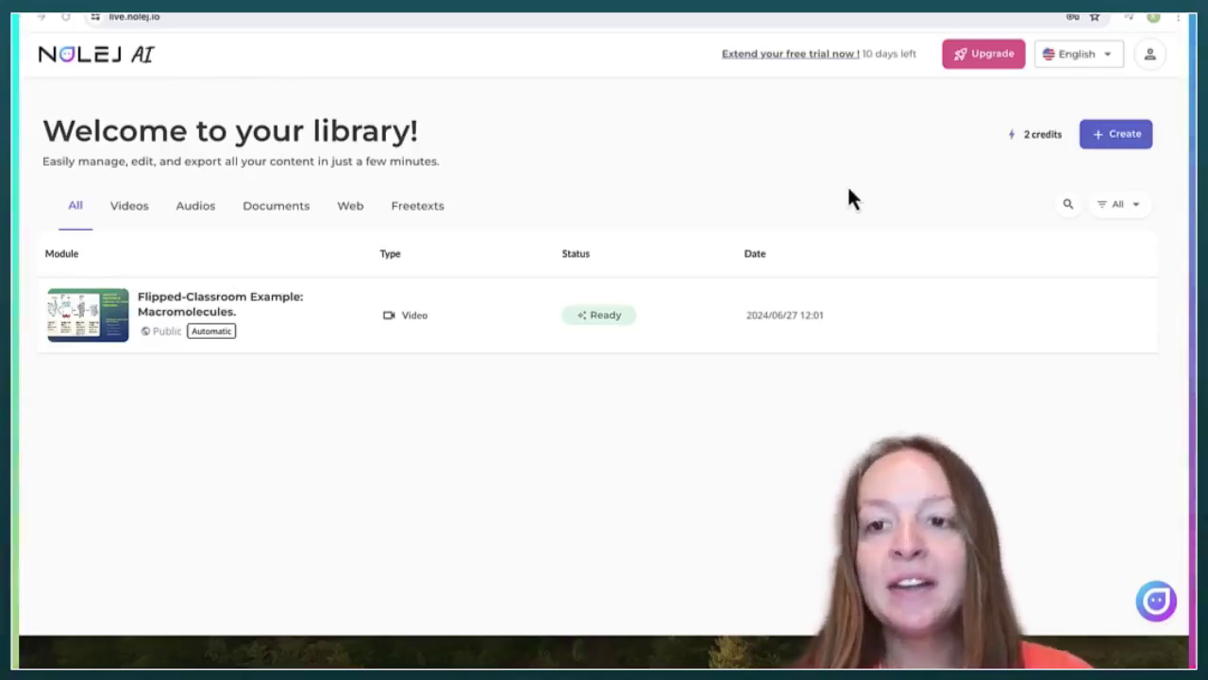
Start a new microlearning module titled "Solar System" with English as its language.
click(1103, 144)
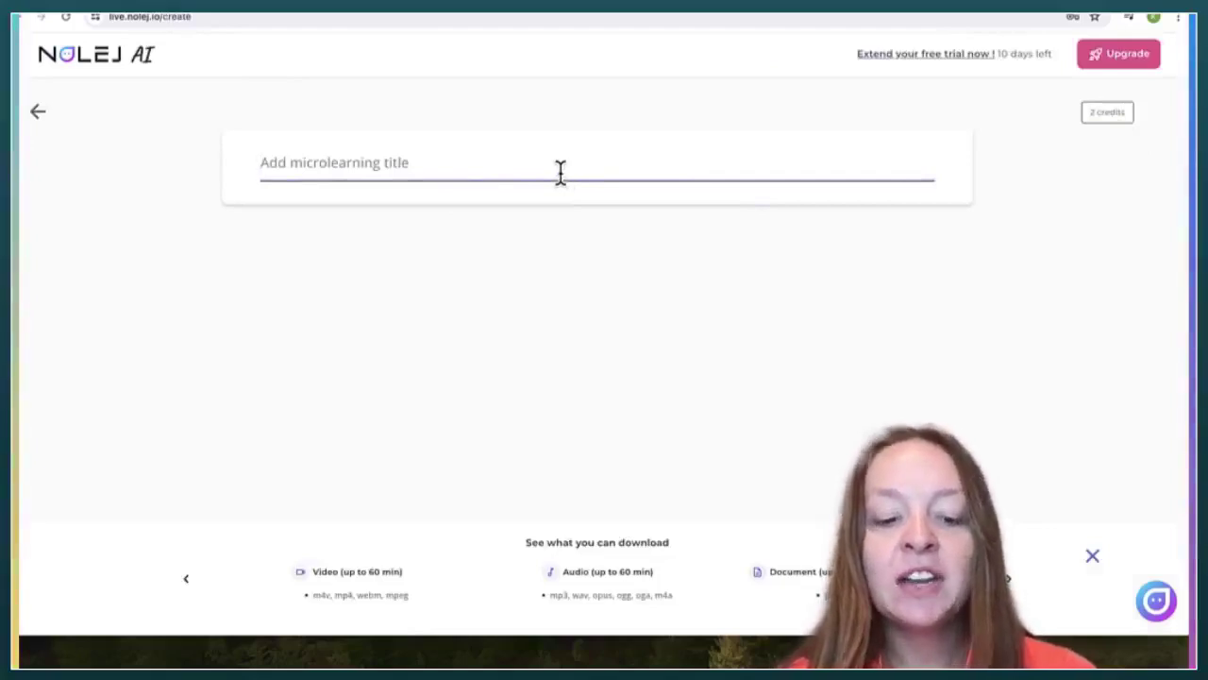
text(Solar S)
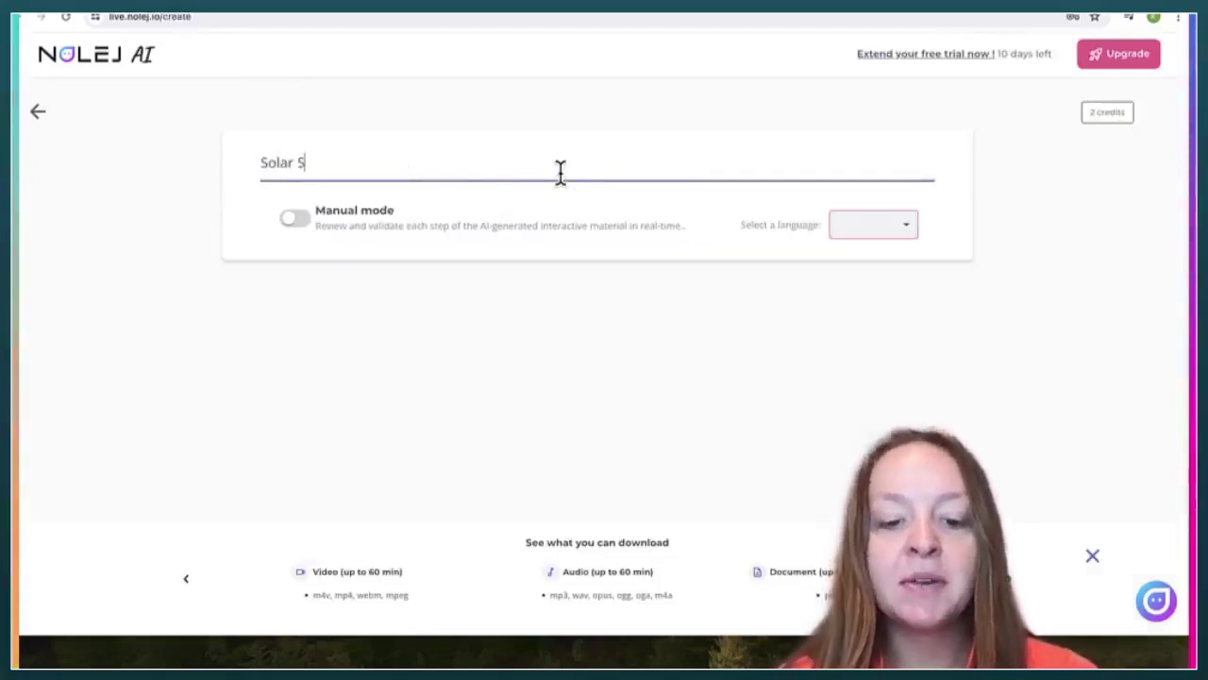
text(ystem)
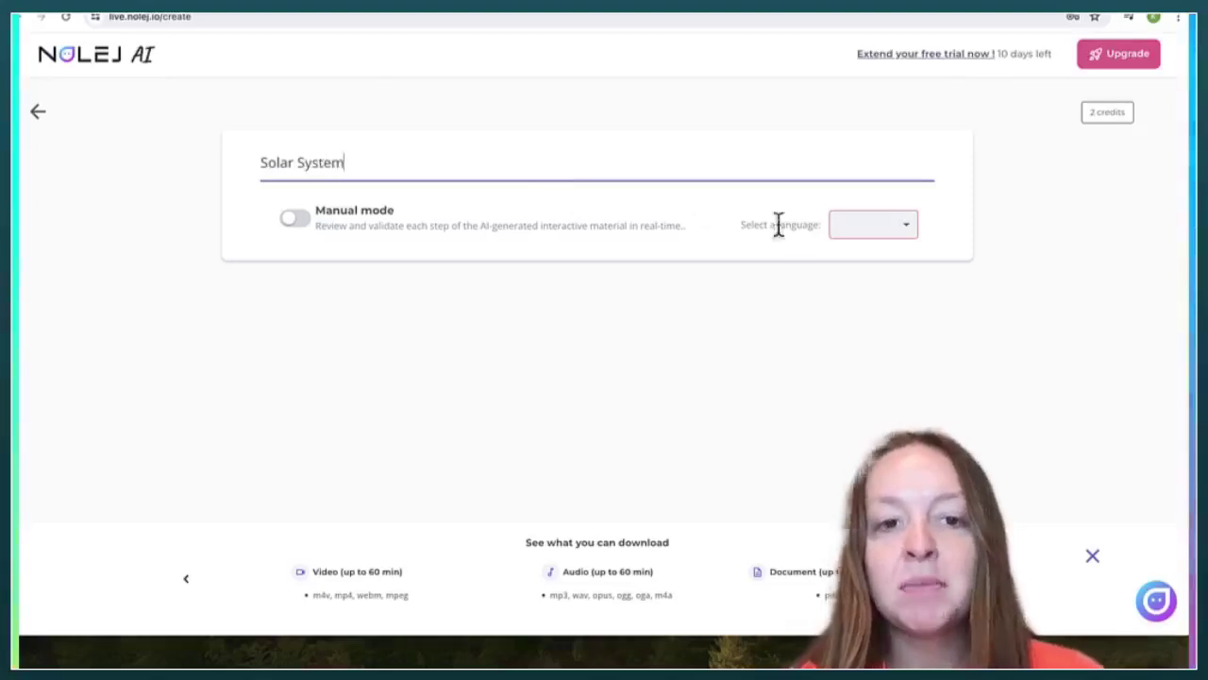
click(857, 236)
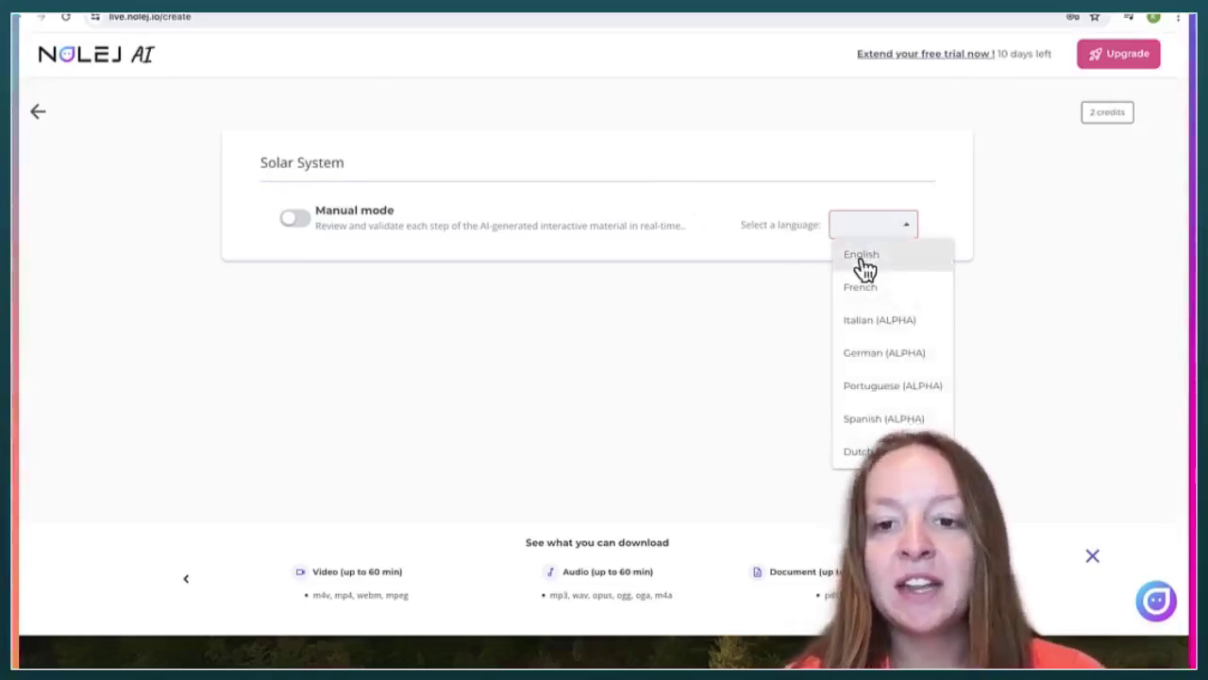
click(863, 257)
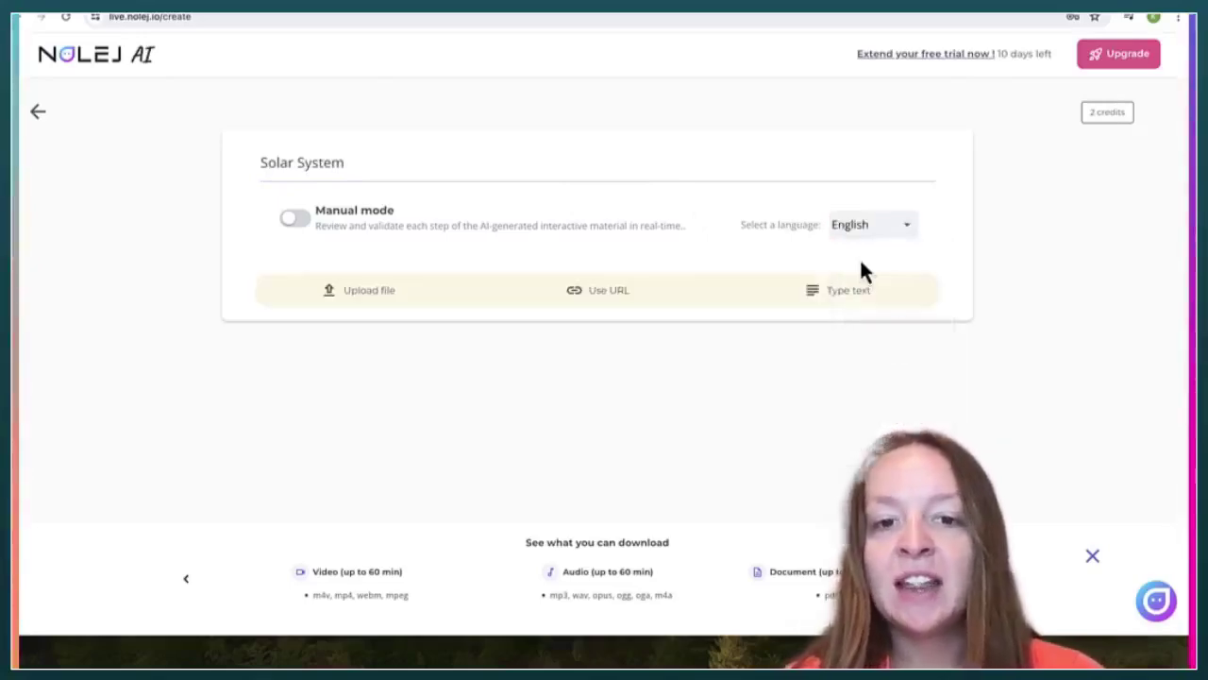
Look through the file upload, URL and typed text source options for the module.
click(380, 304)
scroll(446, 350, down, 1)
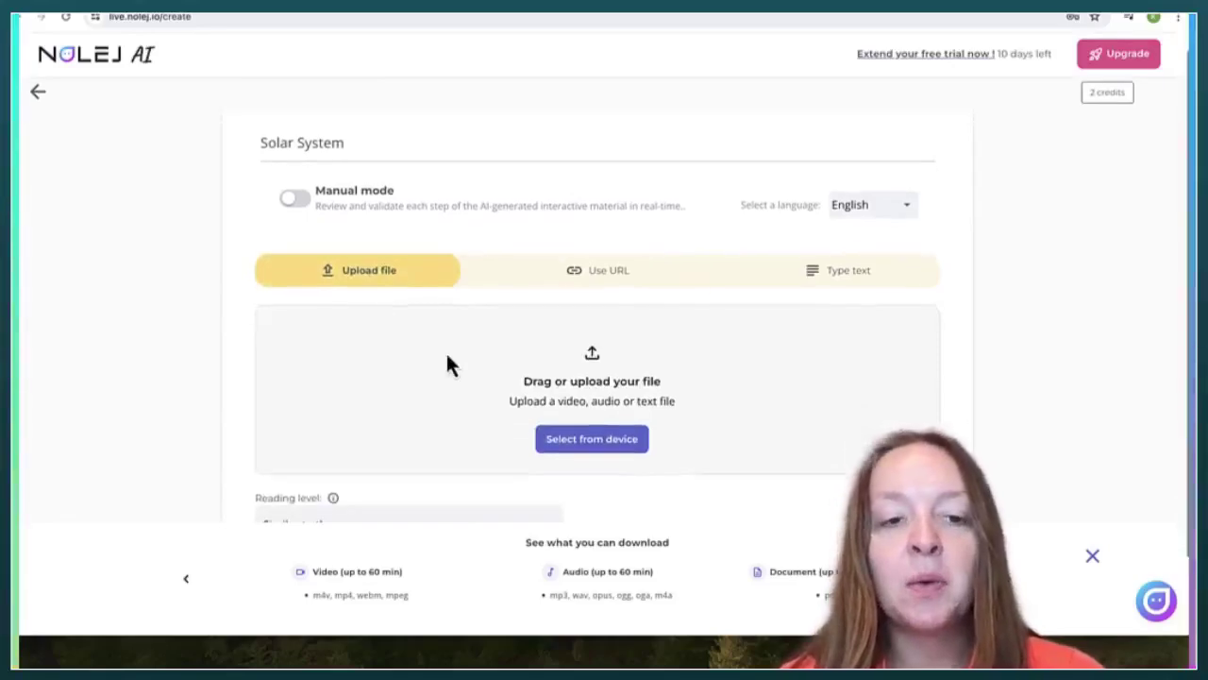
click(609, 279)
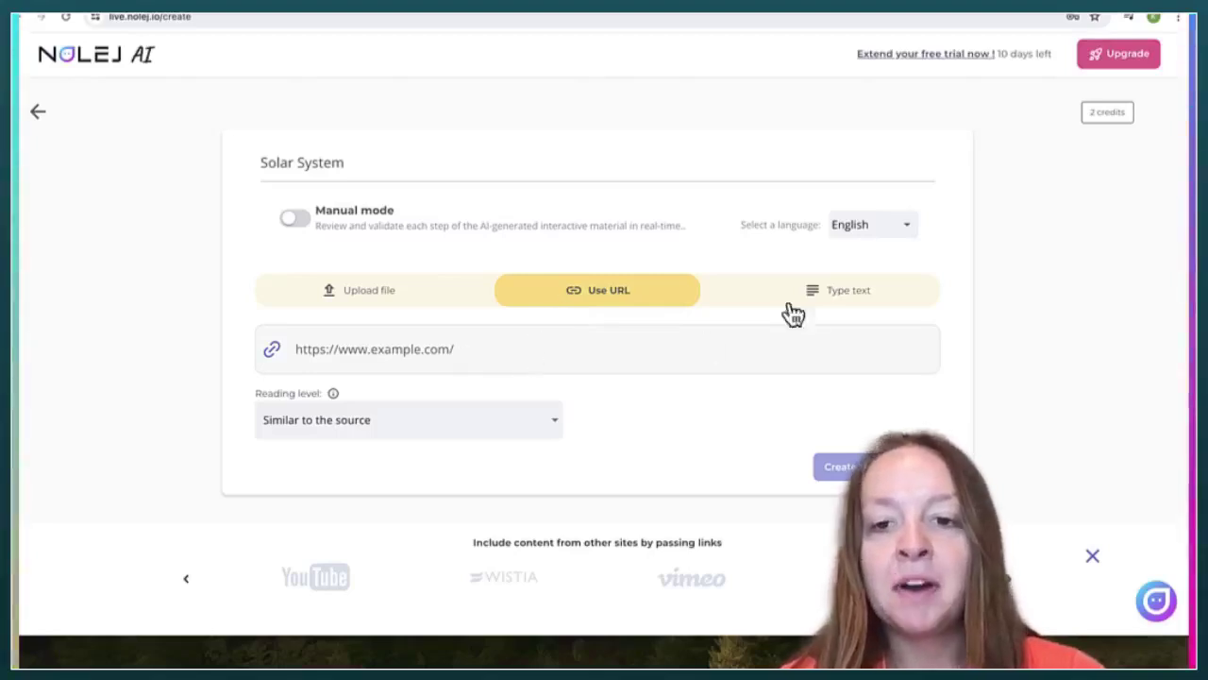
click(847, 291)
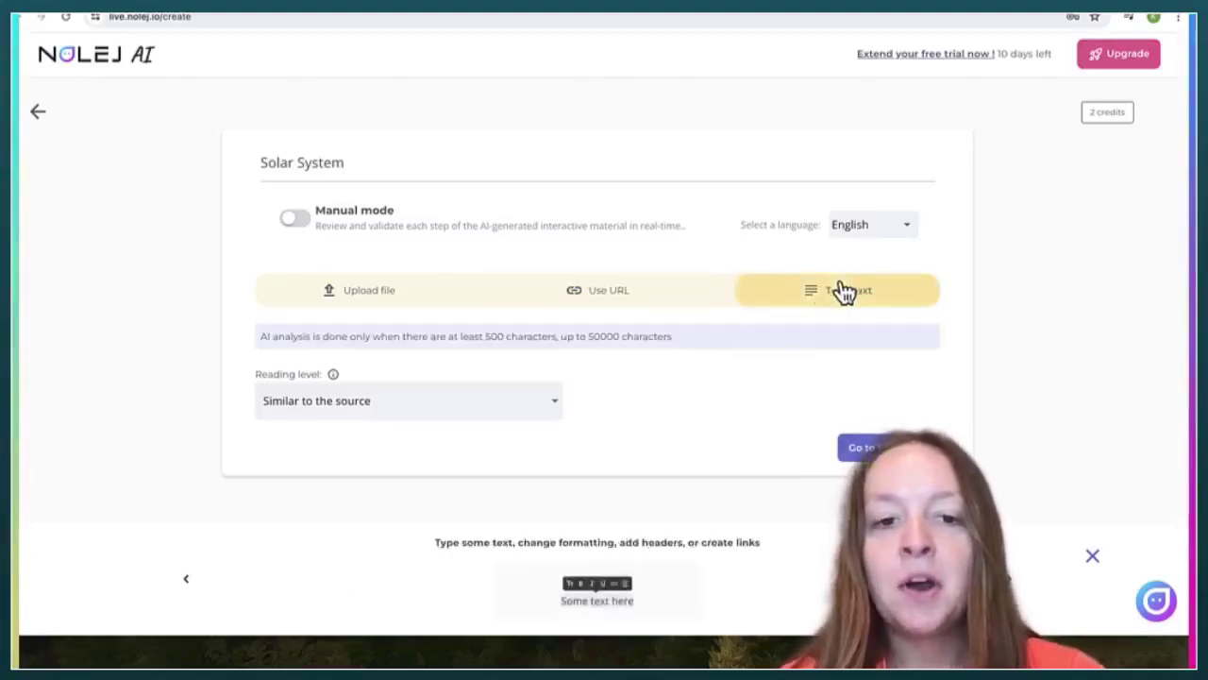
Use a URL as the module's source and paste the link of the open YouTube video "Solar System for Kids | Exploring Space".
click(601, 311)
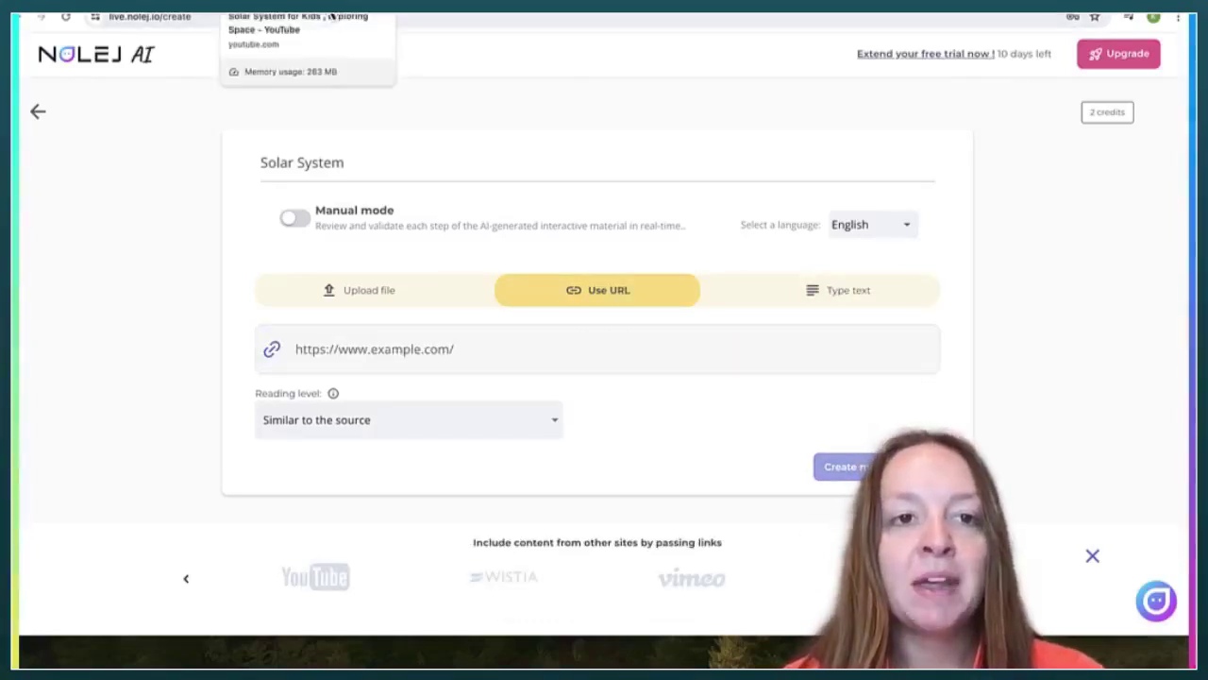
click(332, 16)
click(167, 19)
key(ctrl+c)
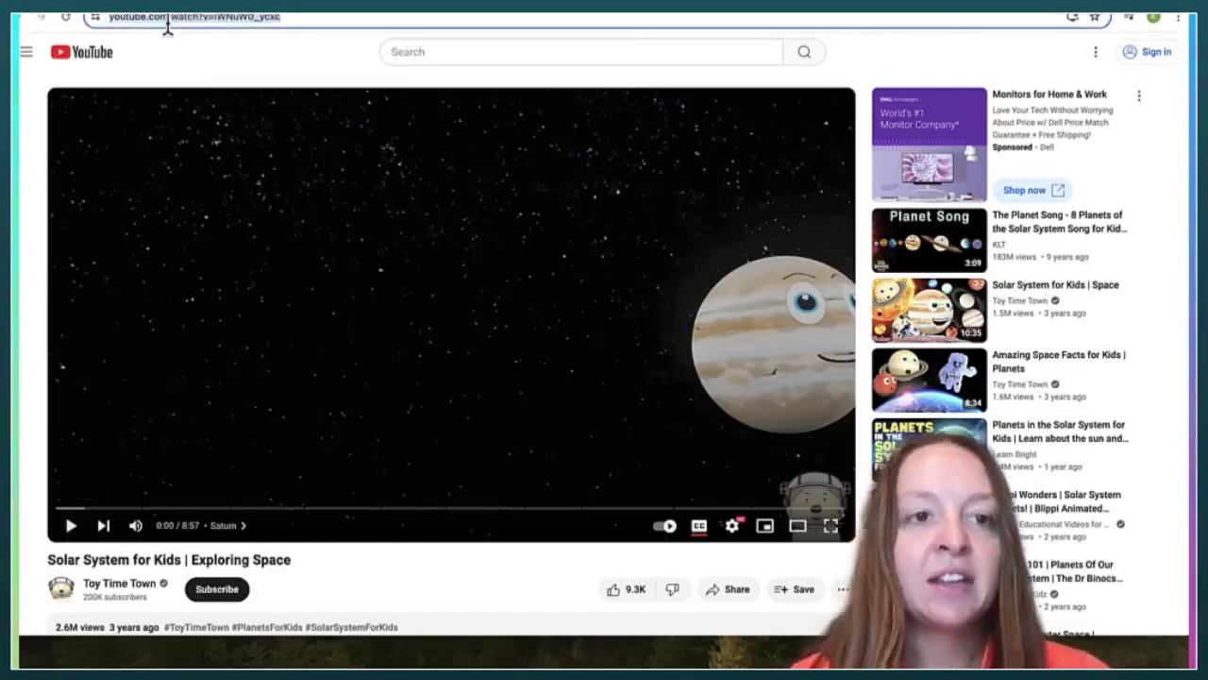
key(ctrl+Tab)
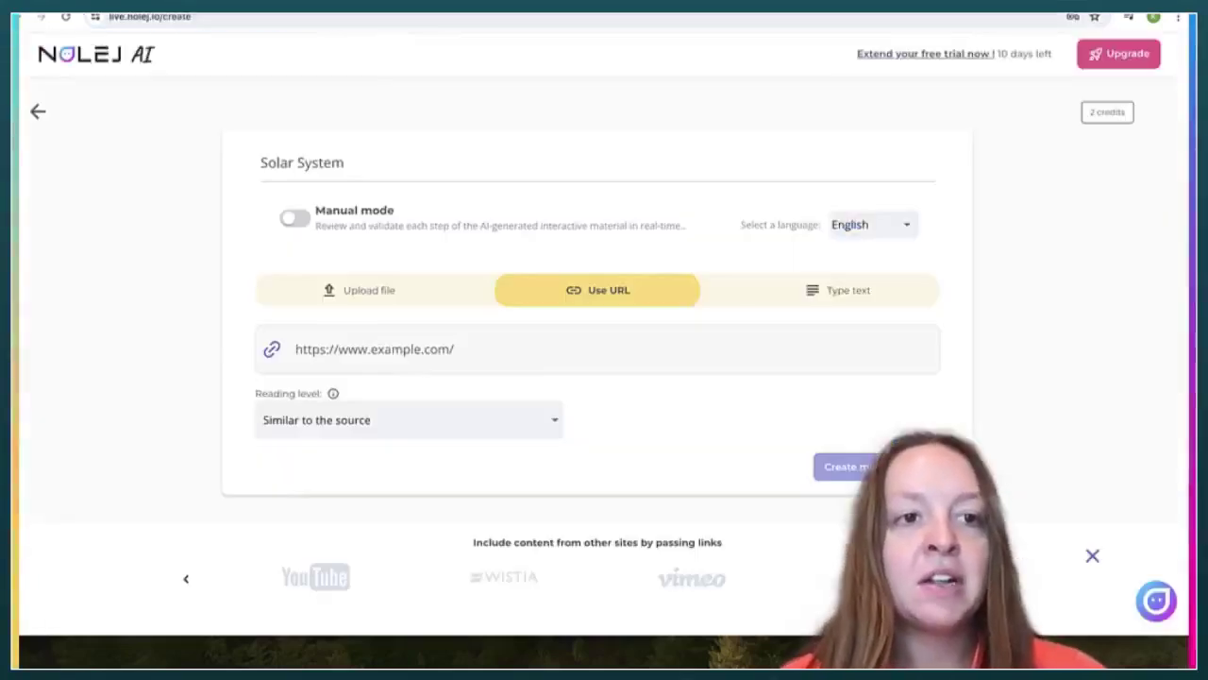
click(644, 341)
key(ctrl+v)
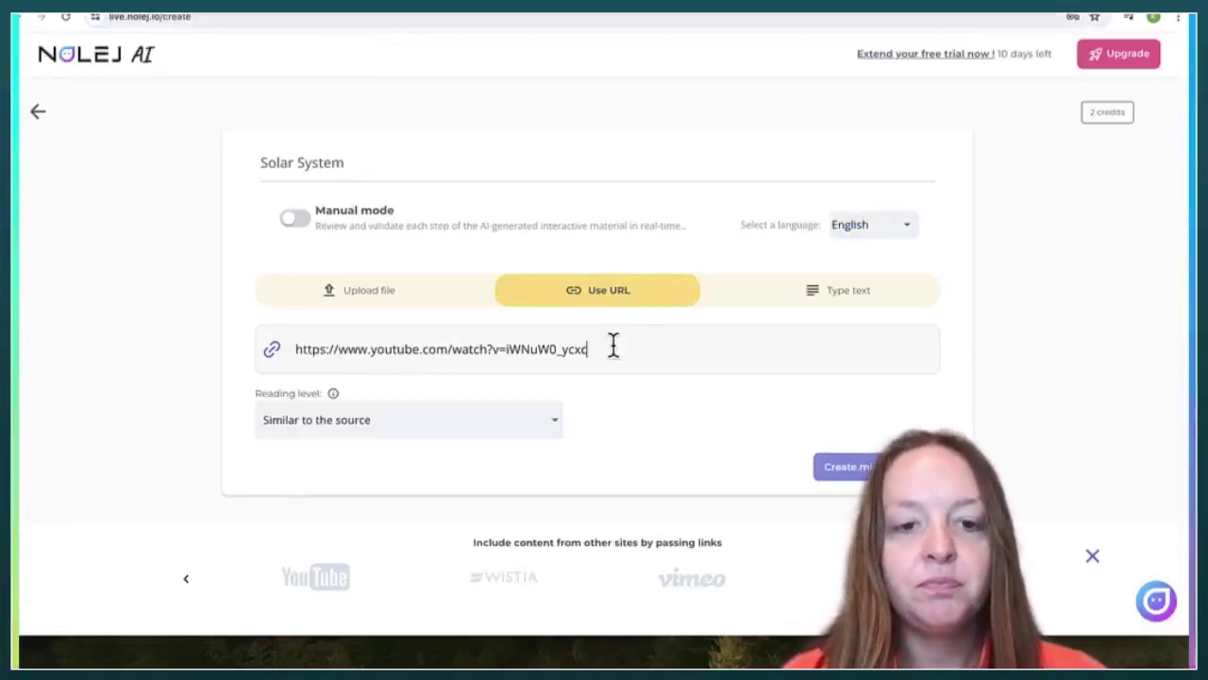
Keep the reading level at "Similar to the source" and create the microlearning module.
click(380, 430)
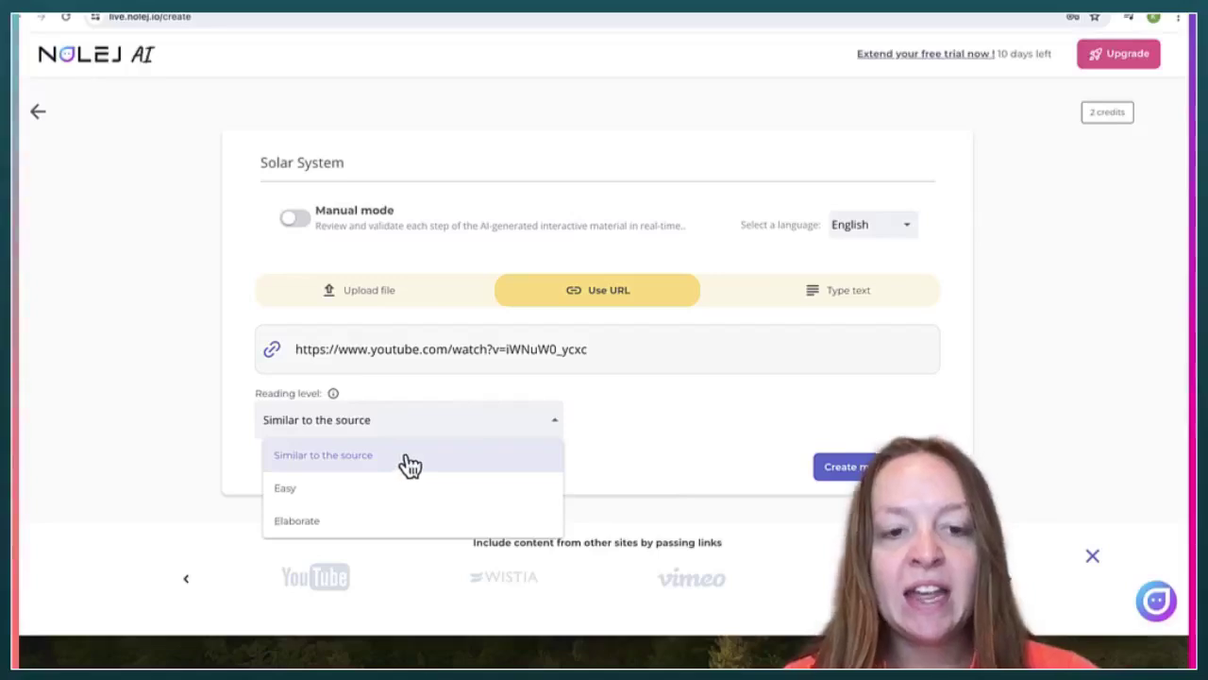
click(554, 427)
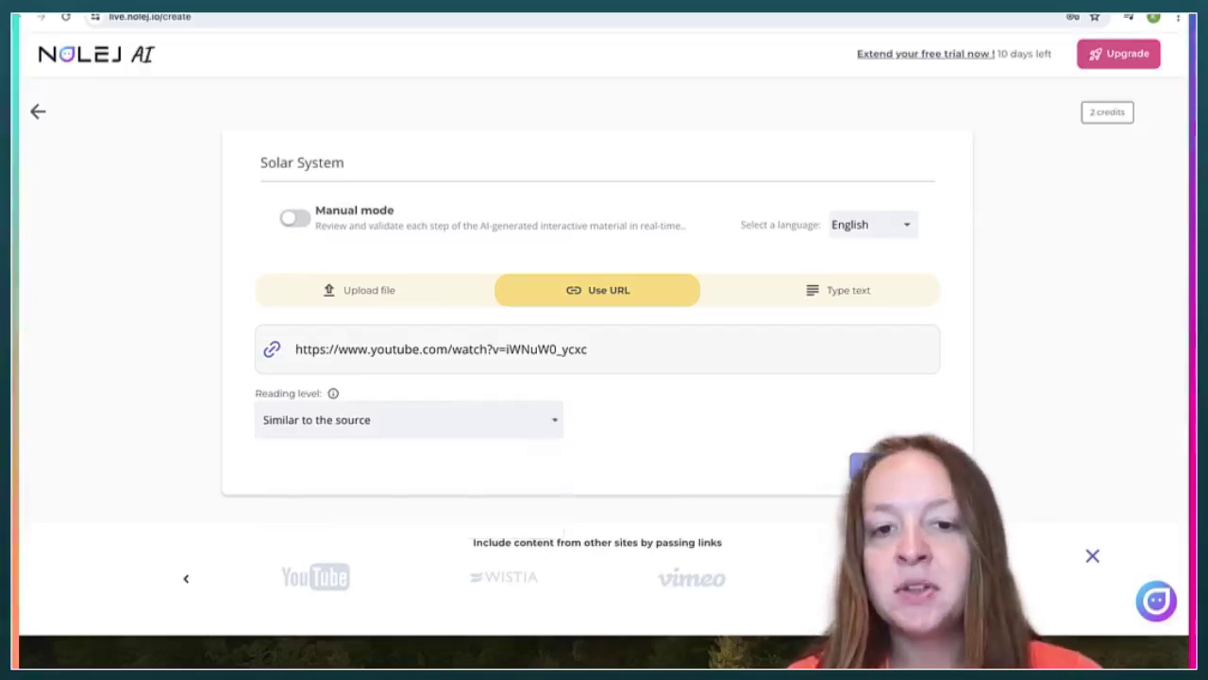
click(843, 463)
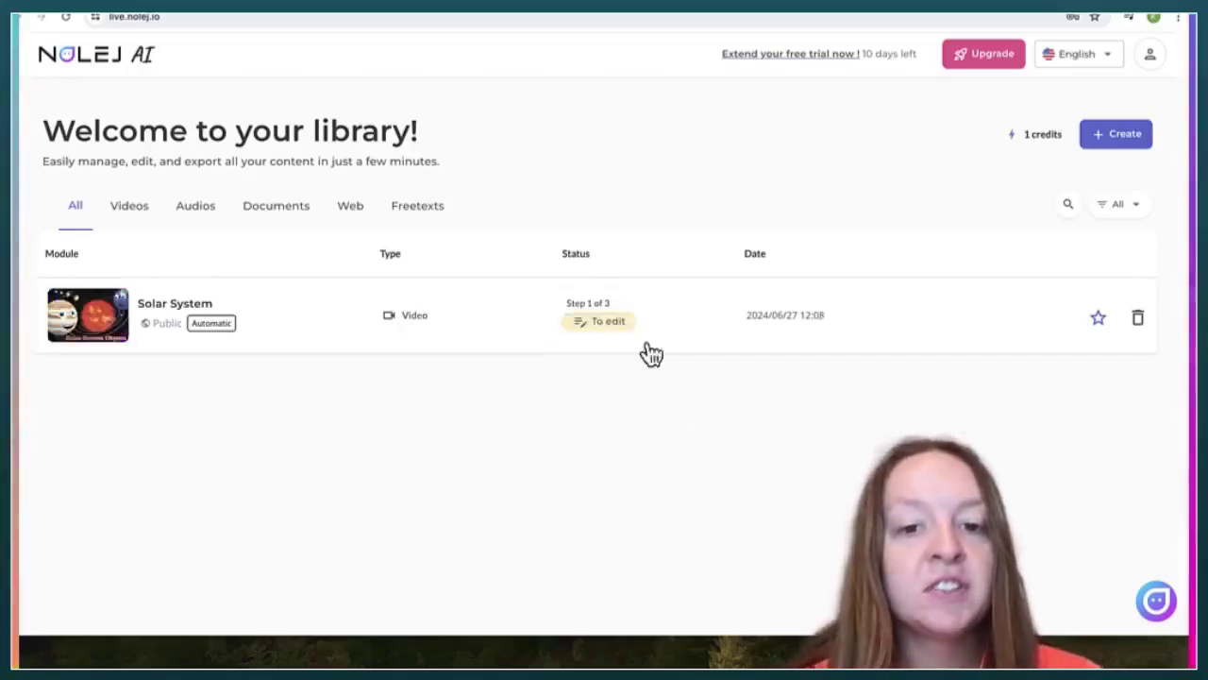
Open the Solar System module for editing, review its transcription to the end and start the AI analysis.
click(609, 321)
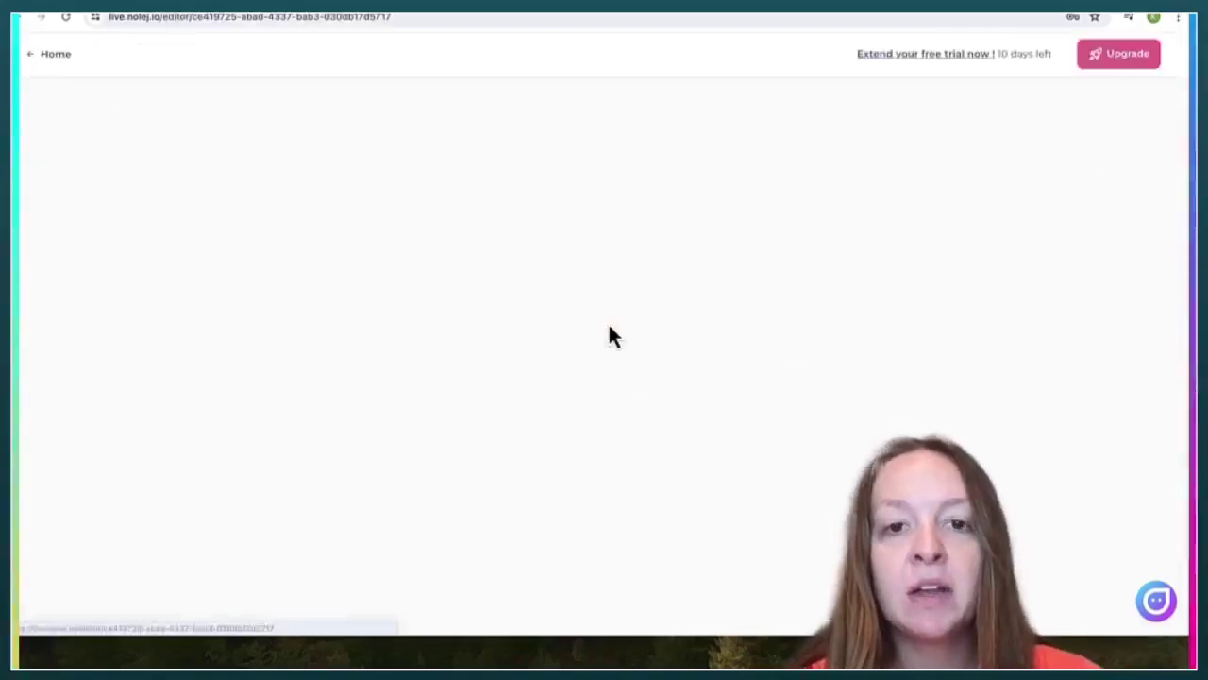
scroll(755, 354, down, 5)
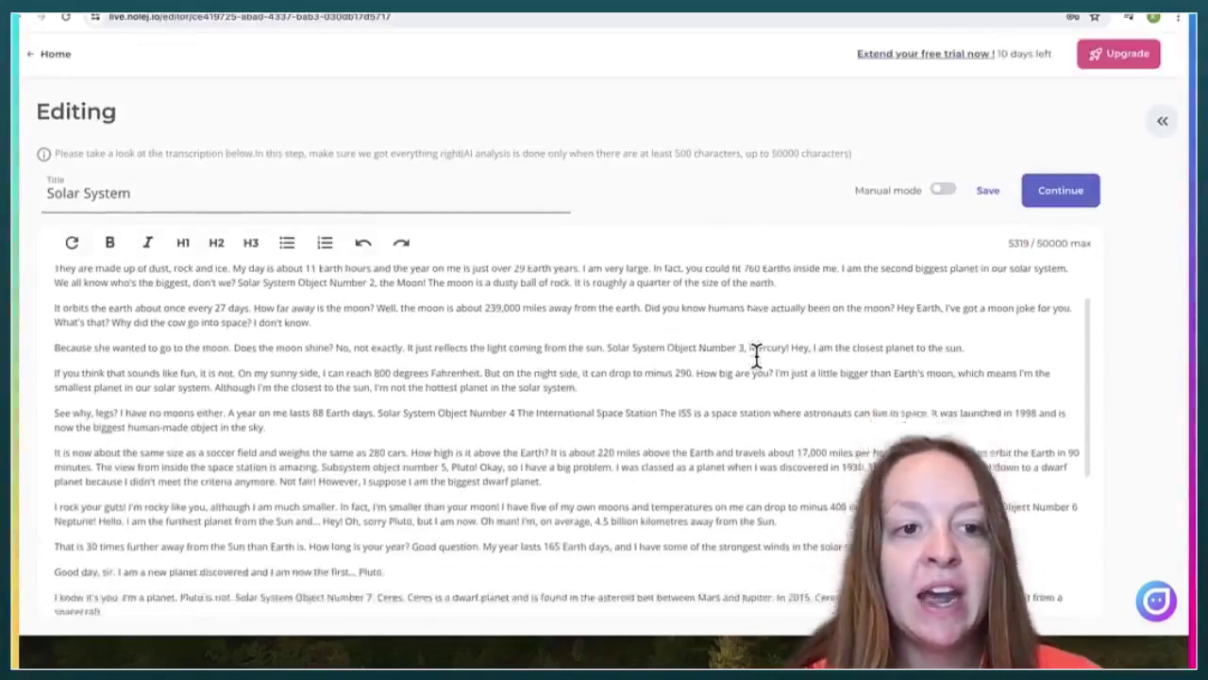
scroll(755, 354, down, 2)
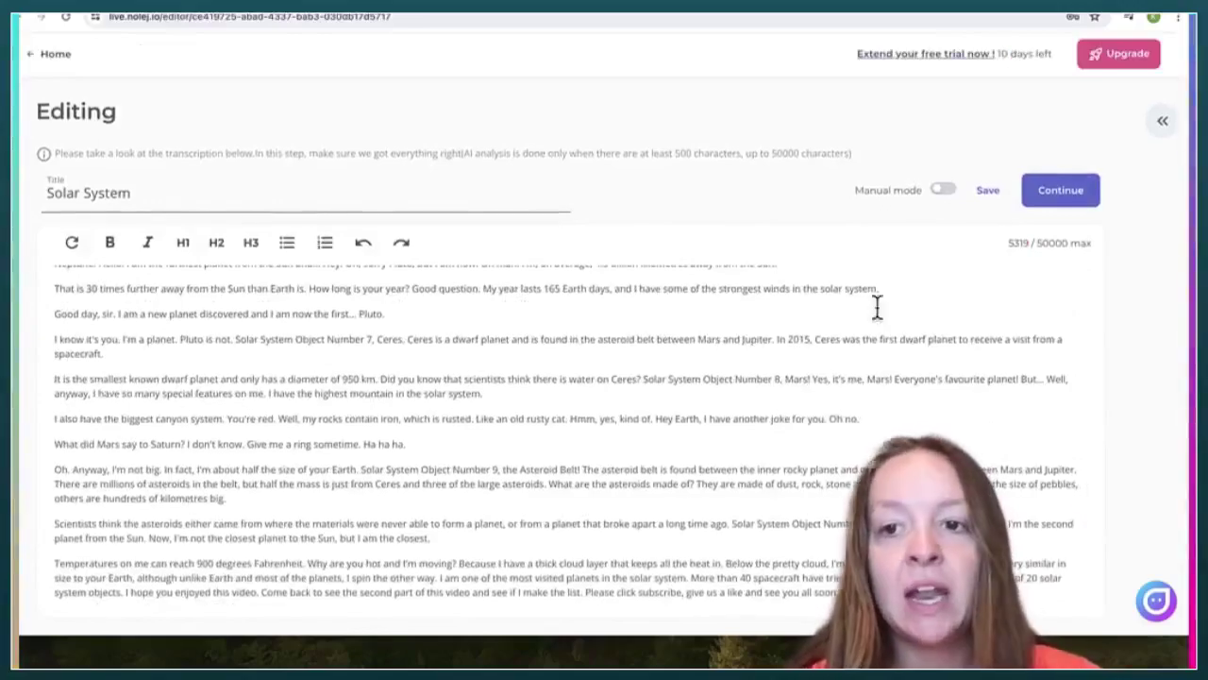
click(1065, 202)
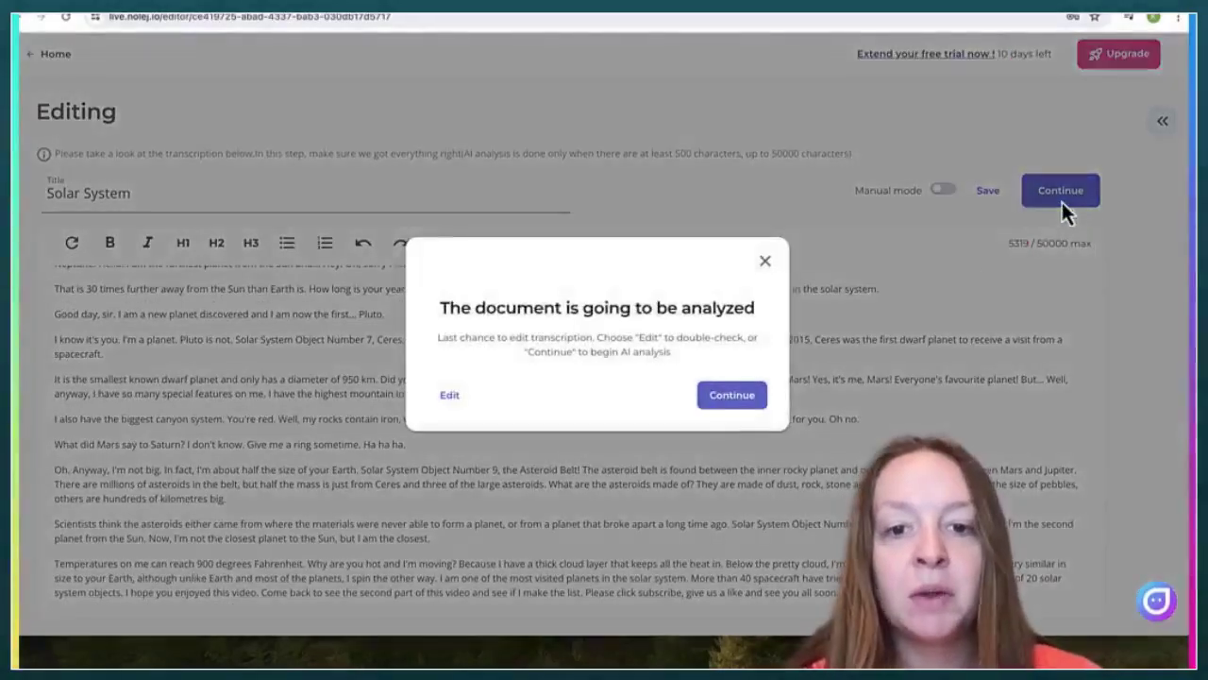
click(725, 401)
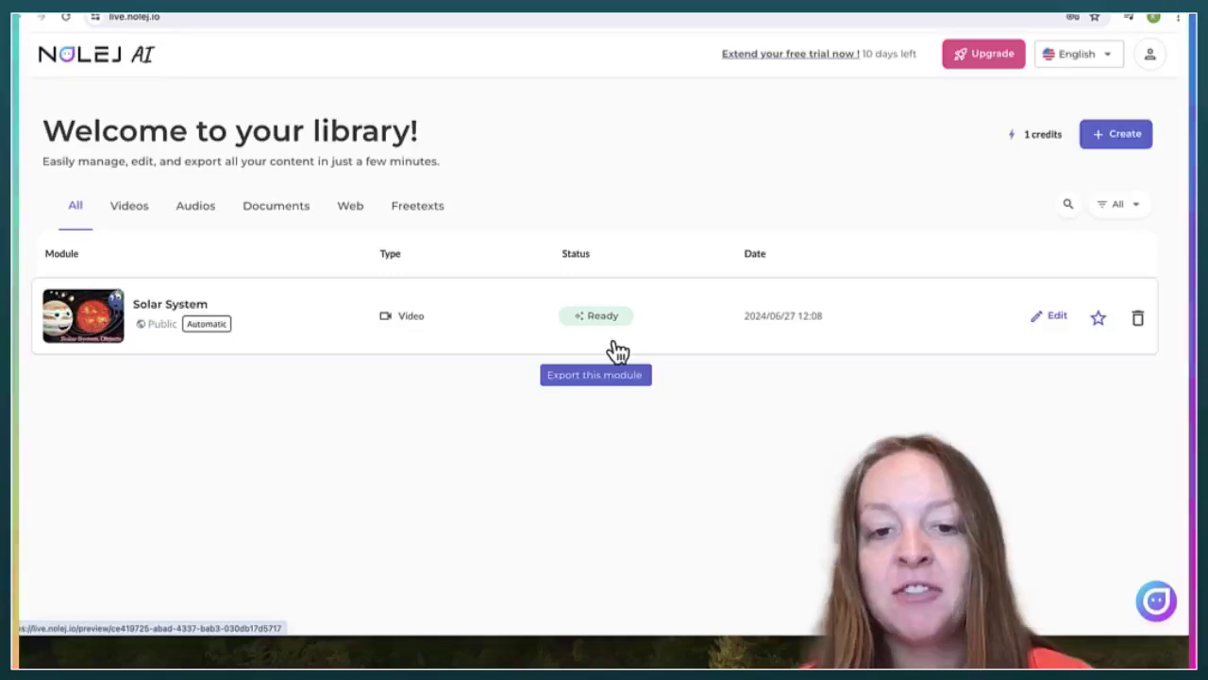
Open the finished Solar System module, start its All-in-One Course and read through the Course page with the video and transcript.
click(615, 351)
scroll(599, 416, down, 1)
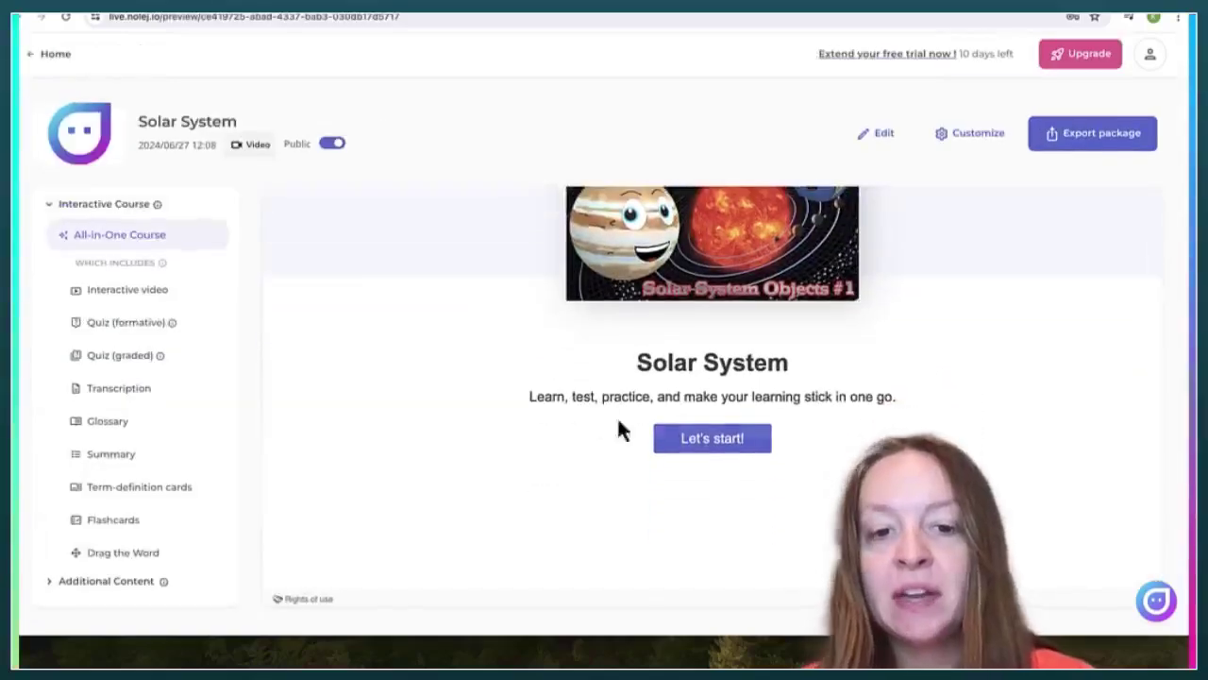
click(676, 442)
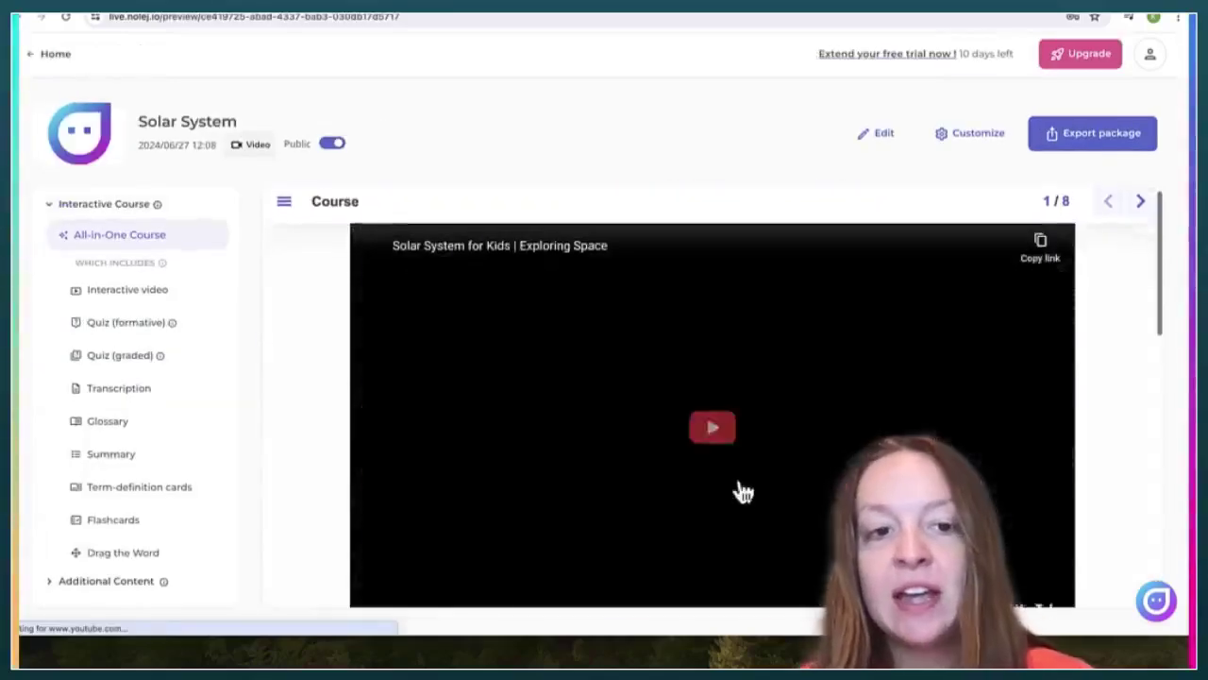
scroll(741, 491, down, 5)
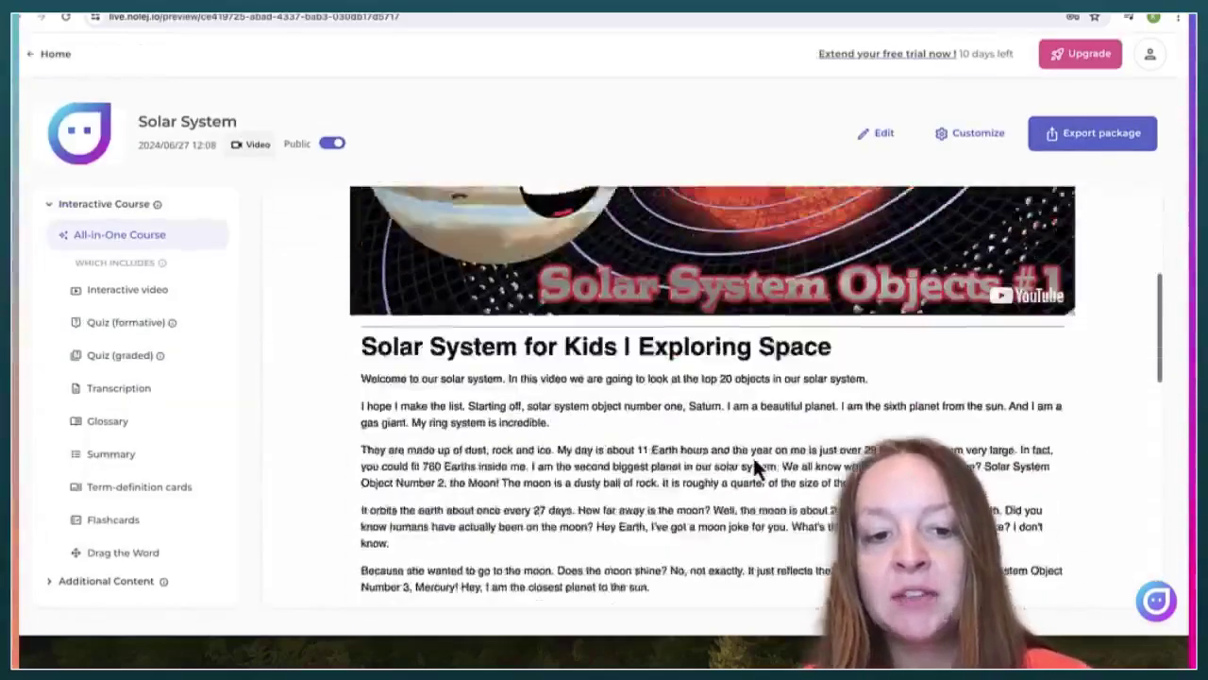
scroll(753, 463, down, 3)
scroll(752, 462, up, 3)
scroll(752, 463, down, 5)
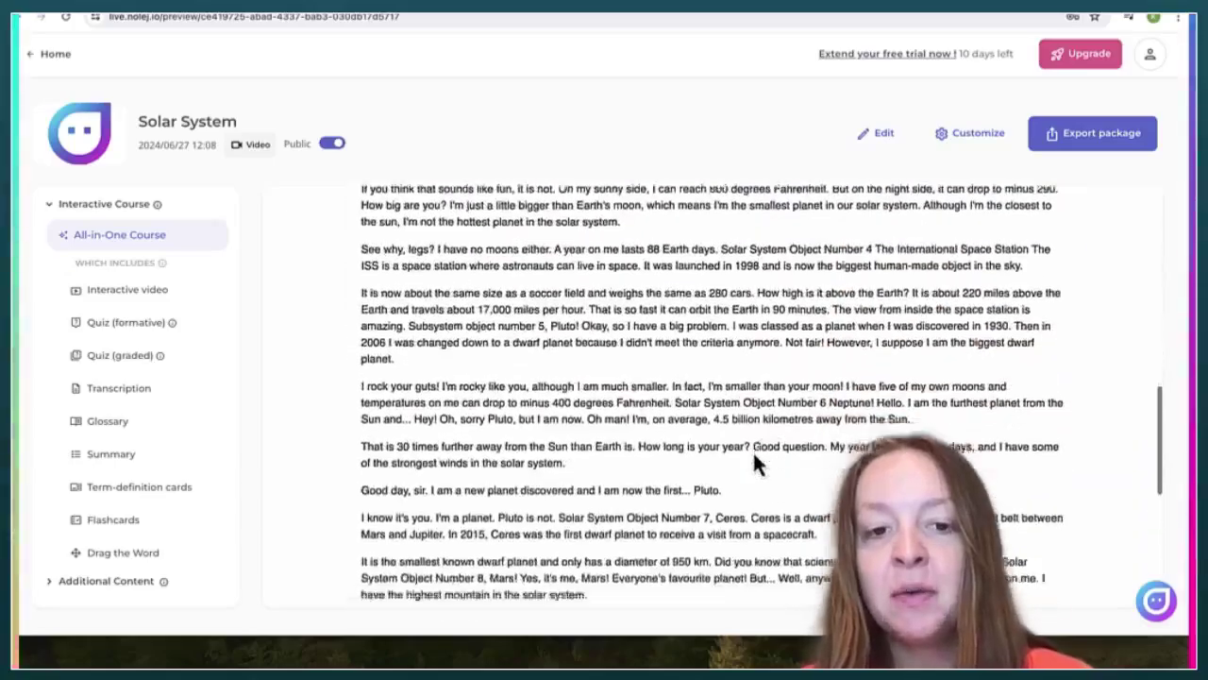
scroll(753, 450, down, 7)
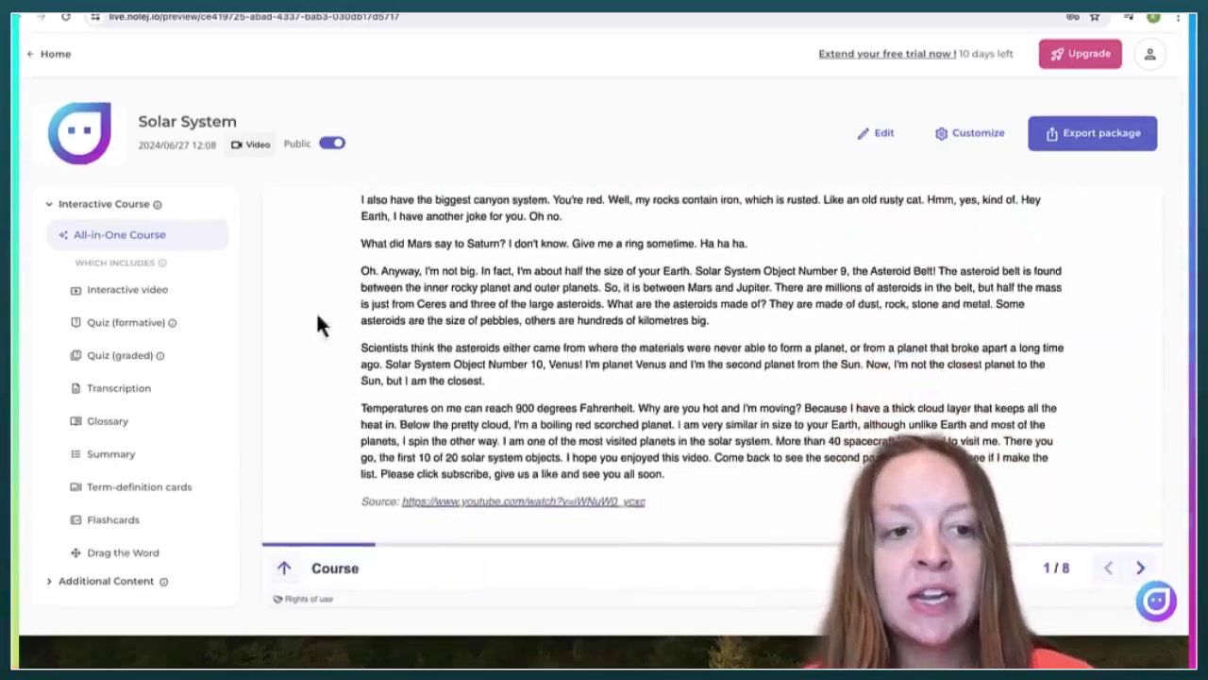
Go to the course's Glossary page and view the definitions of Solar System and Pluto.
click(1141, 568)
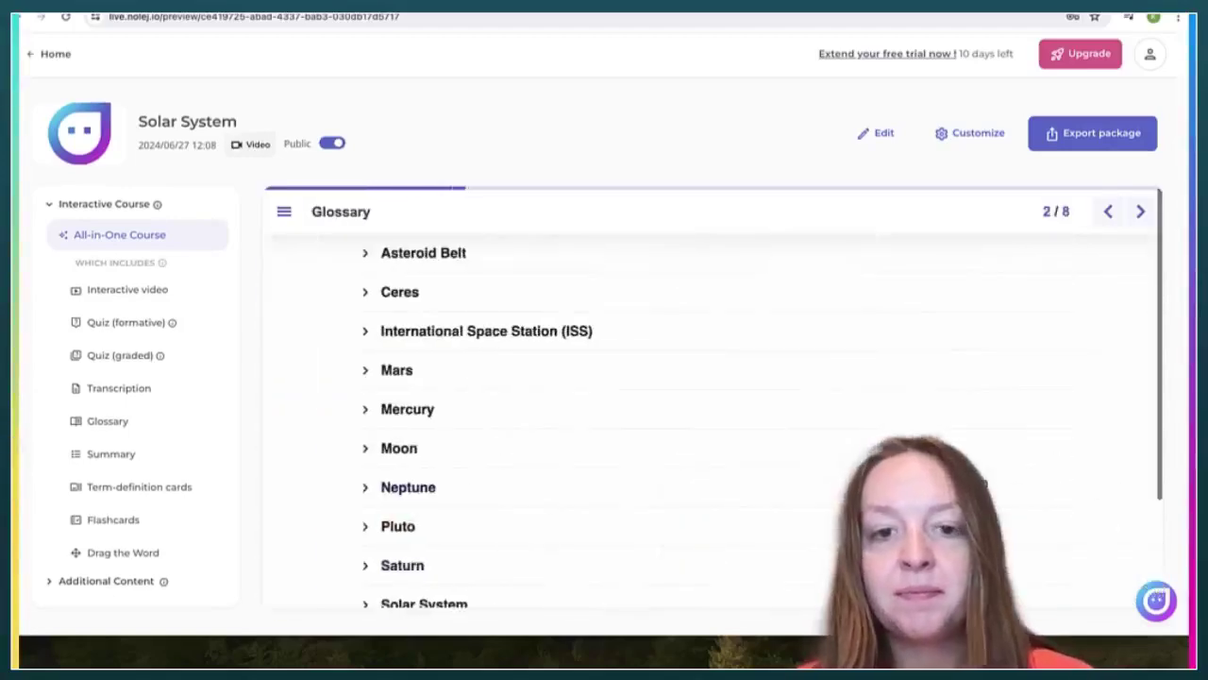
scroll(827, 475, down, 4)
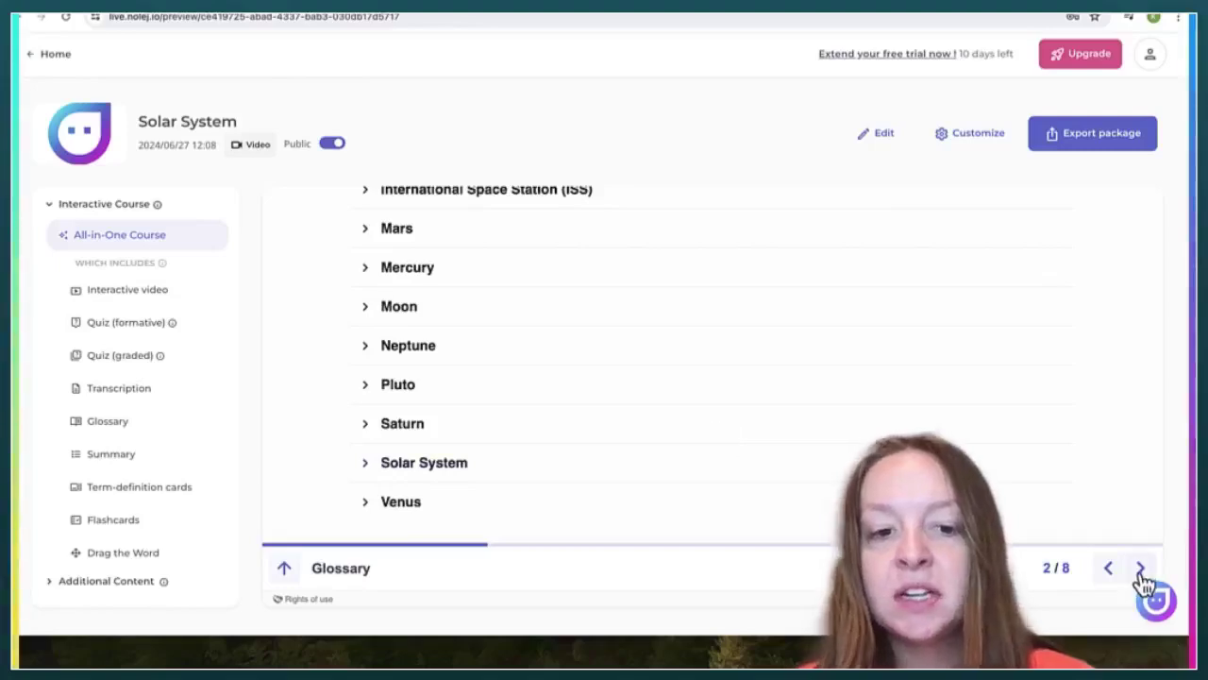
click(418, 472)
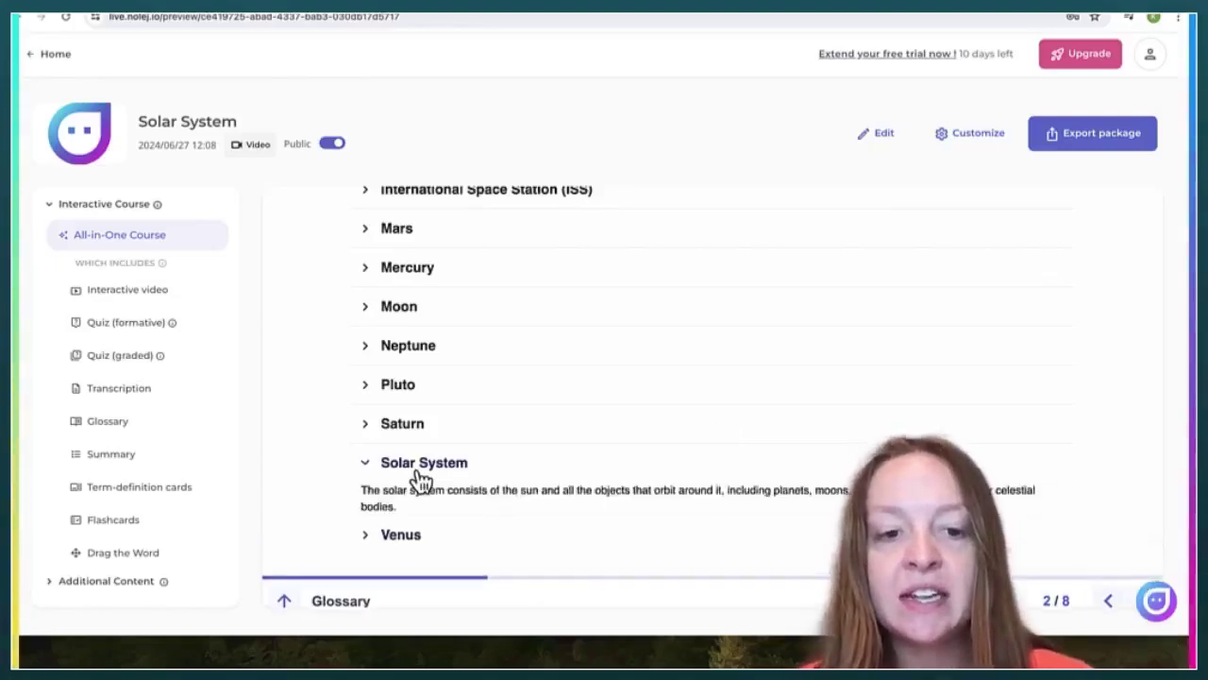
click(420, 387)
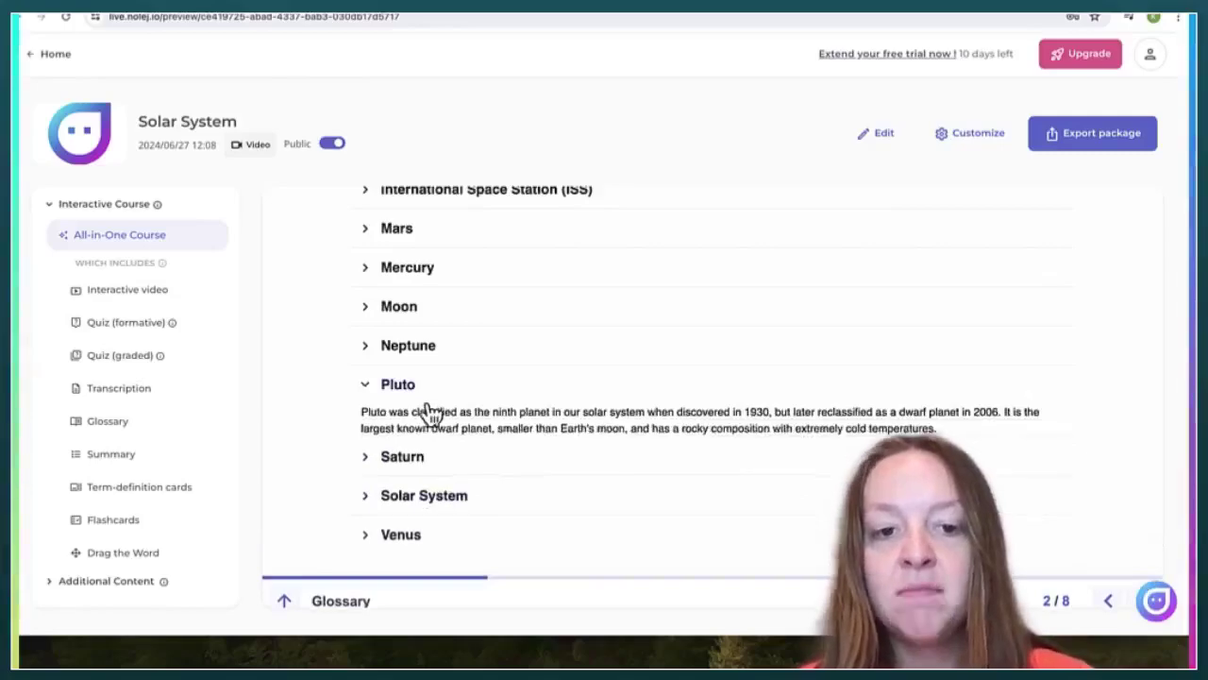
scroll(1133, 595, down, 2)
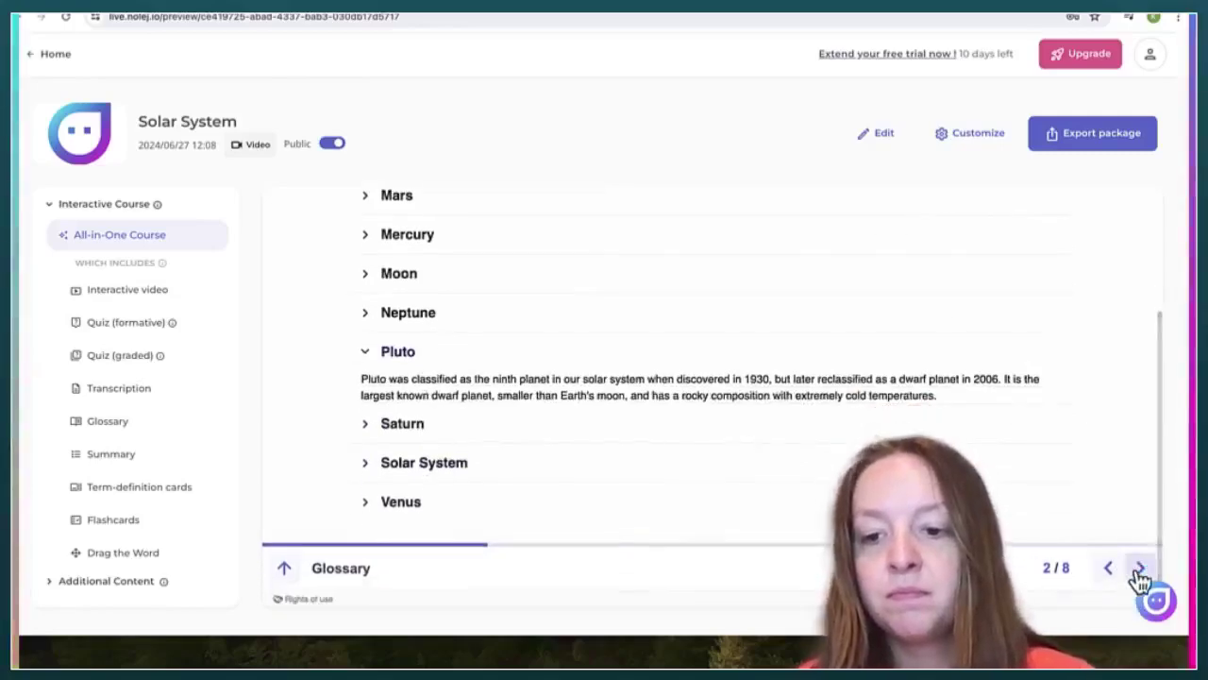
View the course's Concepts Cards page and page through the first several questions of the Quiz.
click(1140, 569)
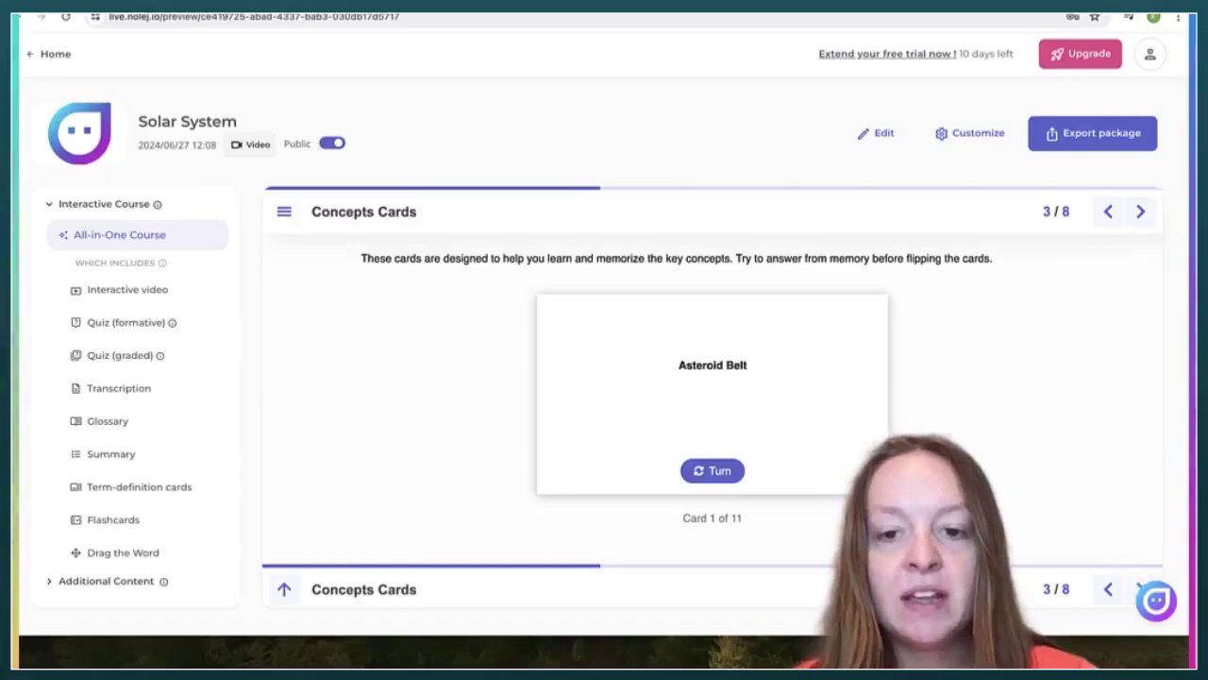
scroll(1014, 524, down, 1)
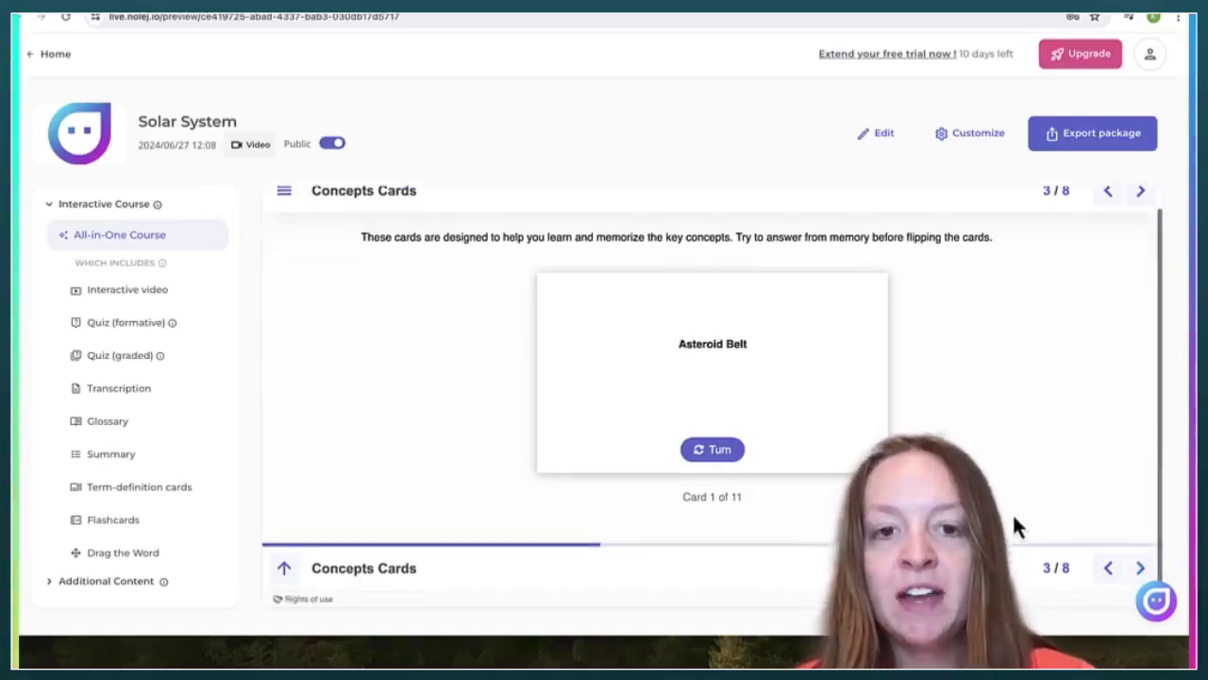
click(1141, 568)
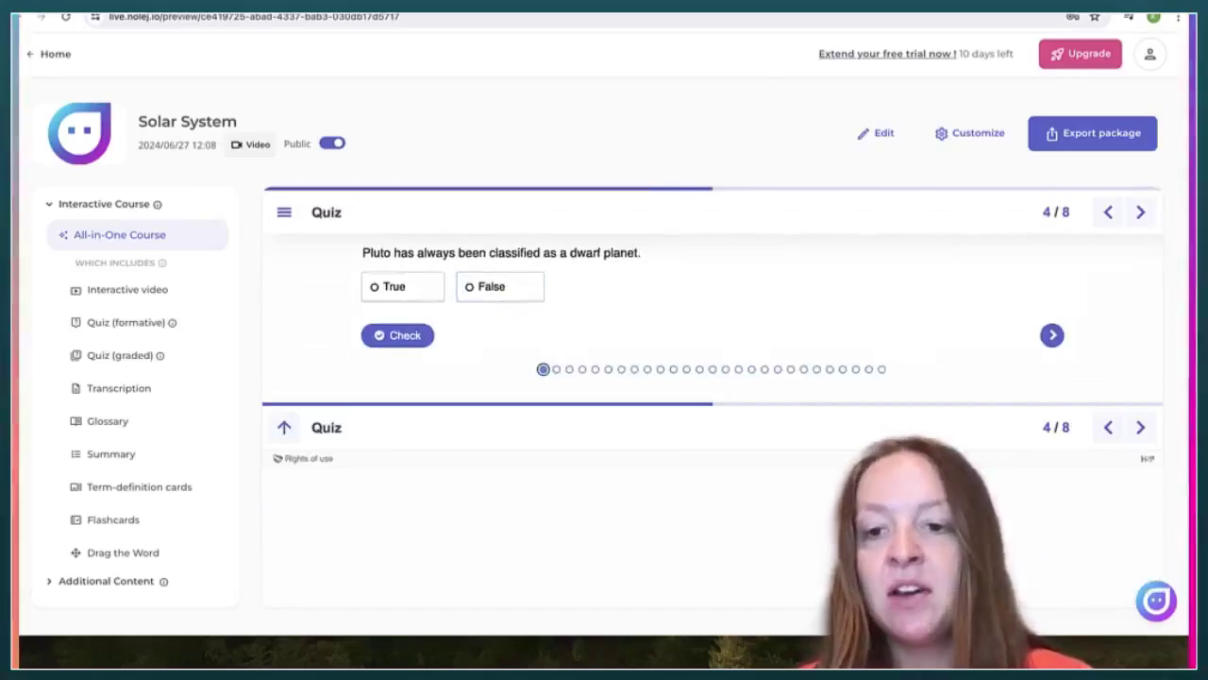
click(1053, 338)
double_click(1054, 342)
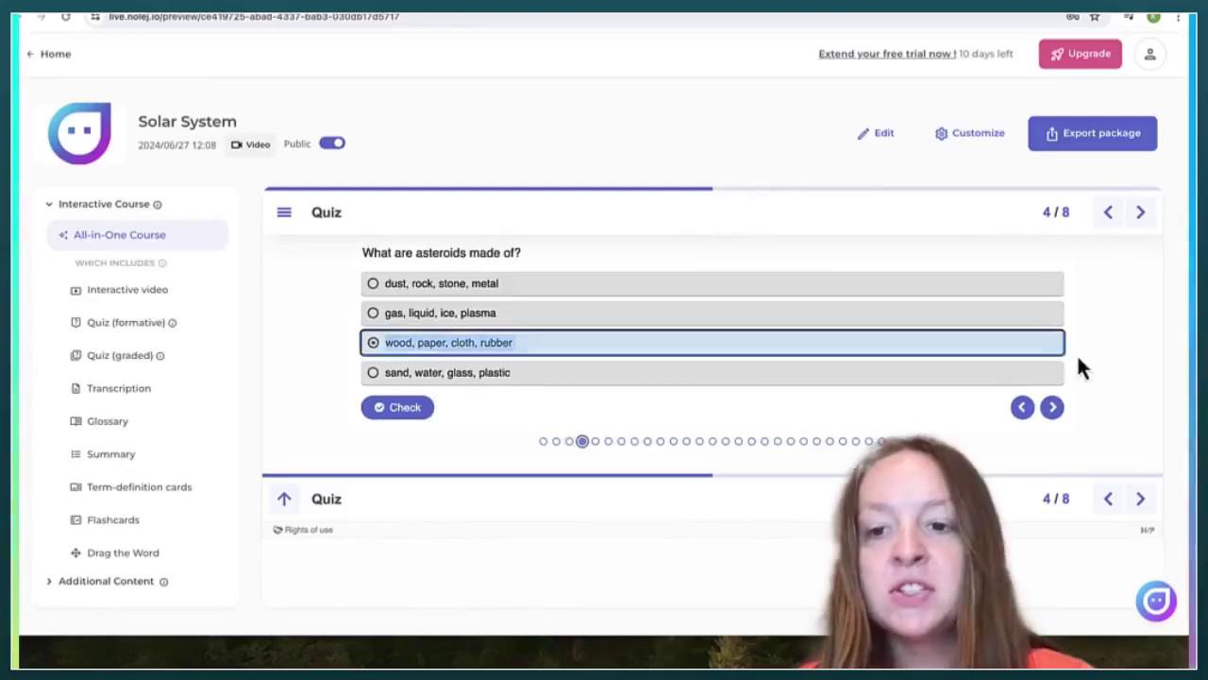
click(1055, 410)
double_click(1056, 413)
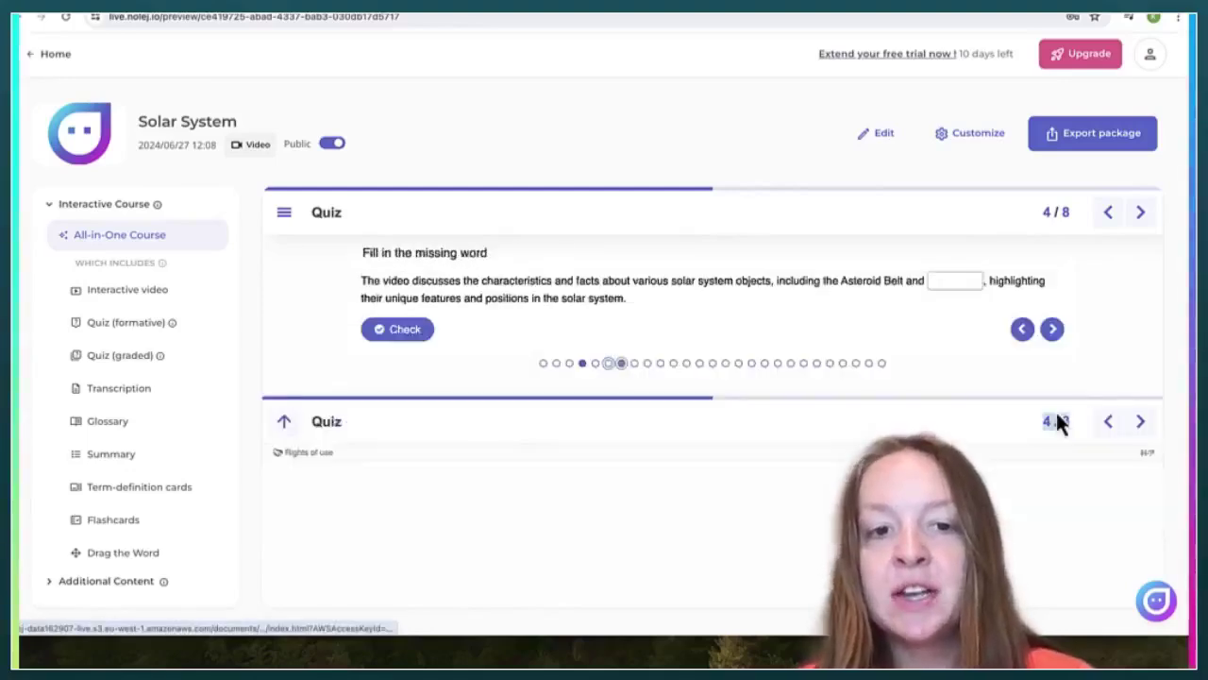
Page through more of the course's Quiz questions and skip ahead to sample some near the end of the set.
click(1053, 329)
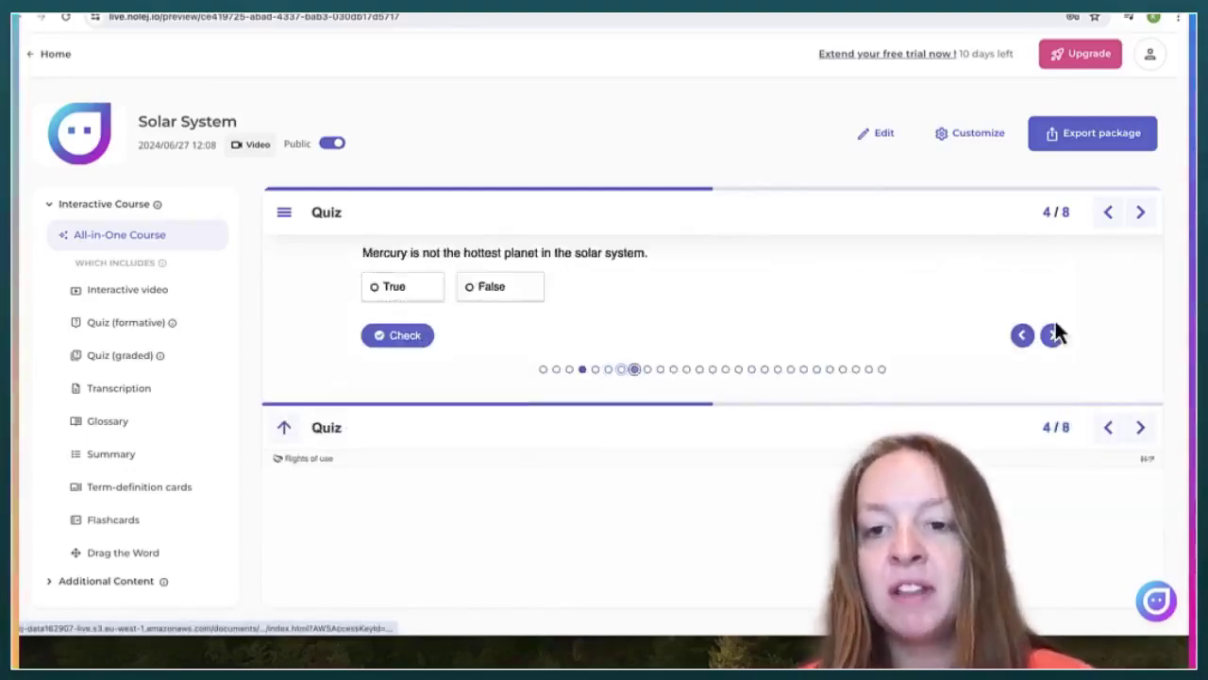
click(1059, 338)
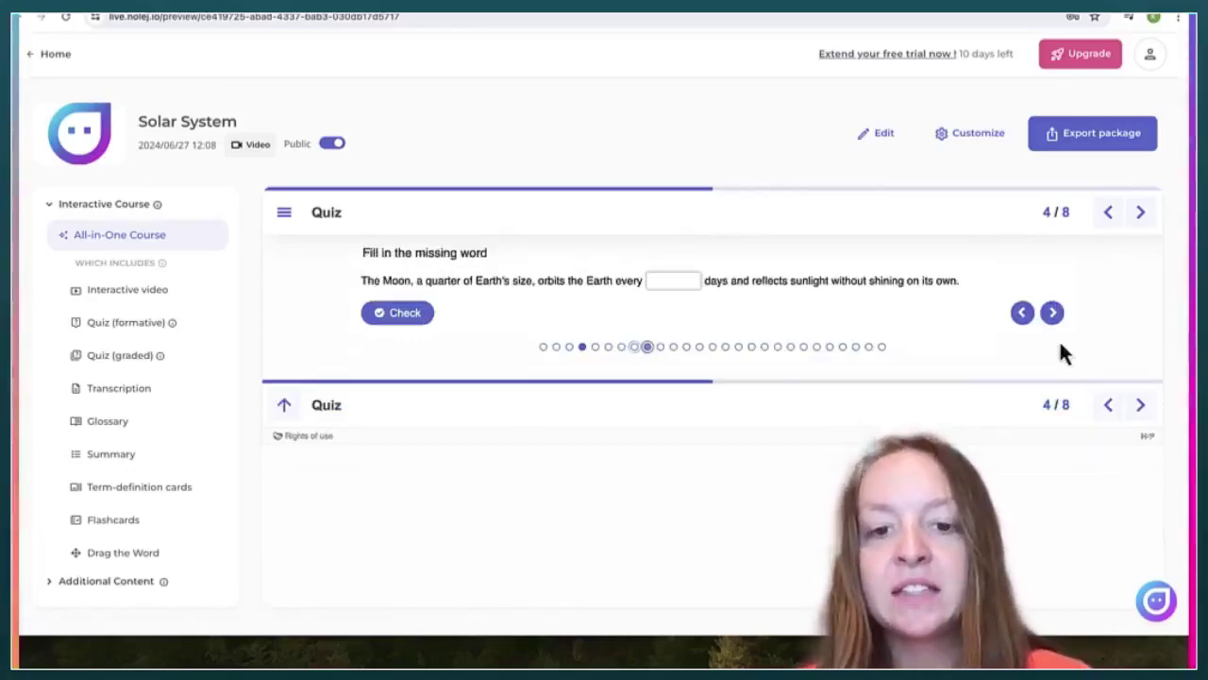
click(751, 347)
click(816, 379)
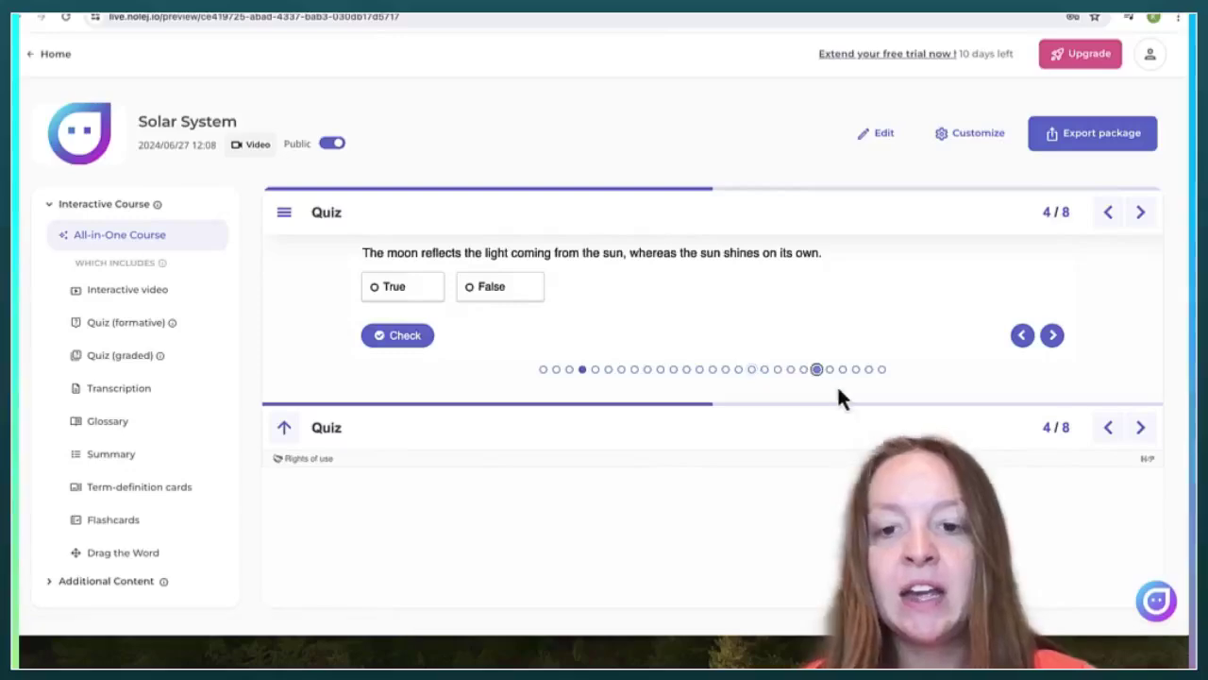
click(843, 369)
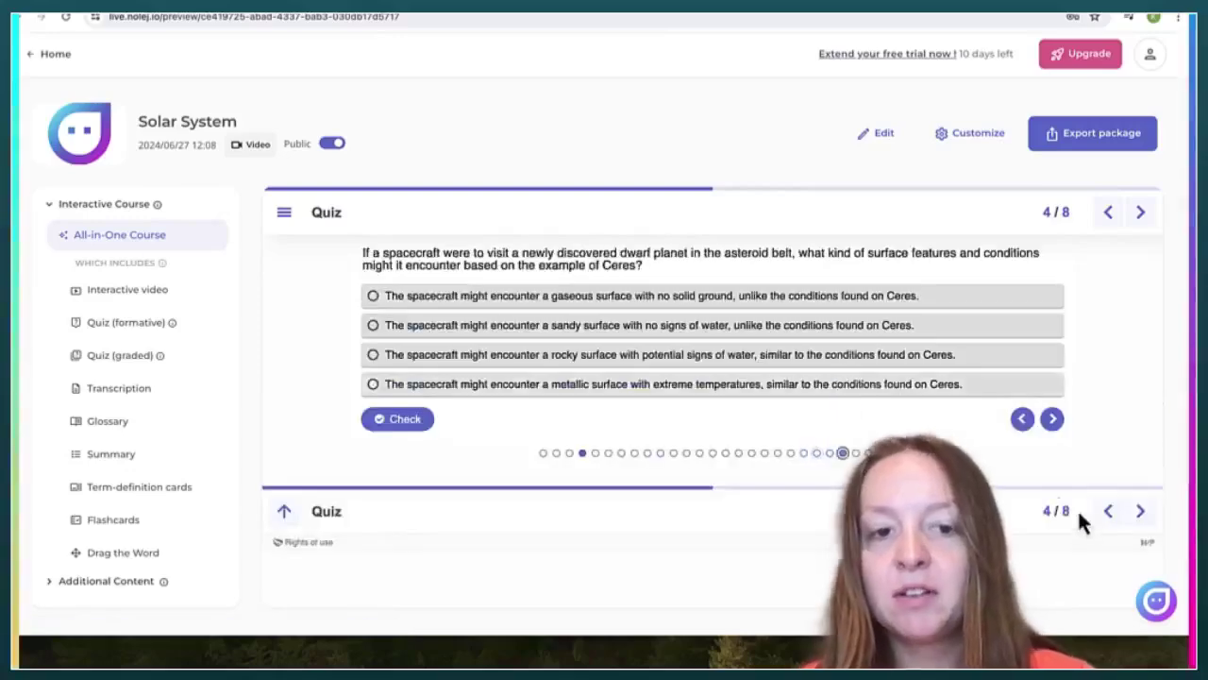
Look over the course's Drag the word exercise with its word list and proceed to the Flashcards page.
click(1140, 510)
scroll(828, 467, down, 1)
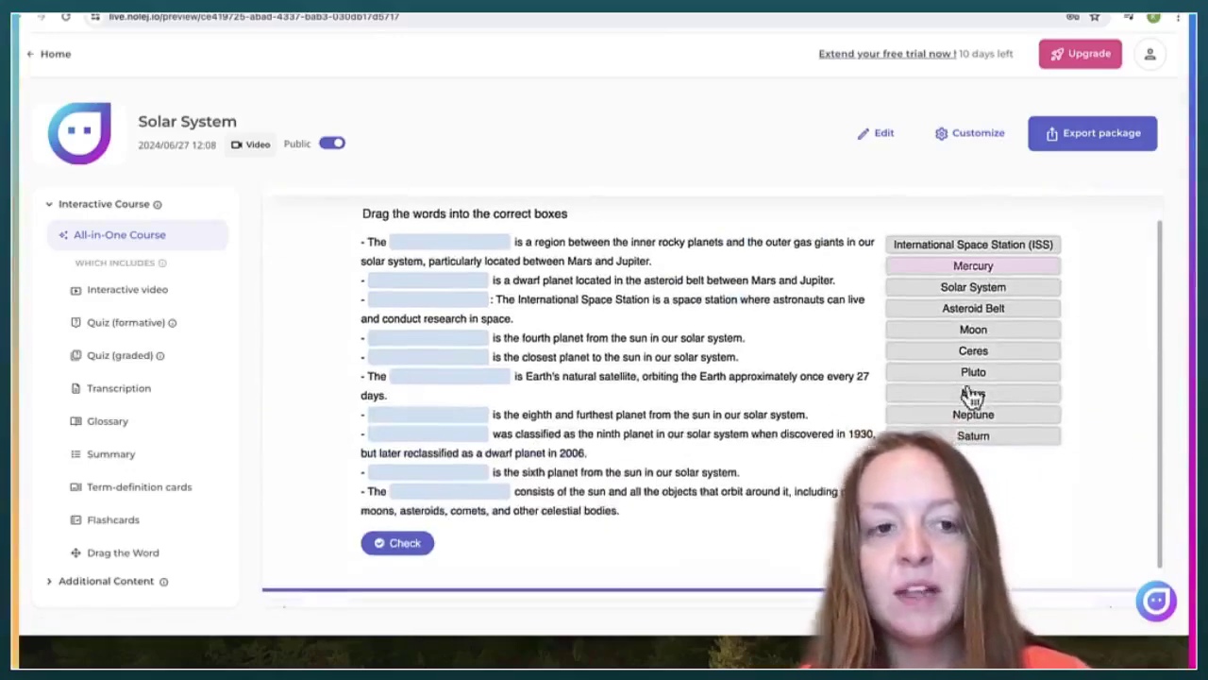
scroll(1092, 575, down, 2)
scroll(1129, 577, up, 3)
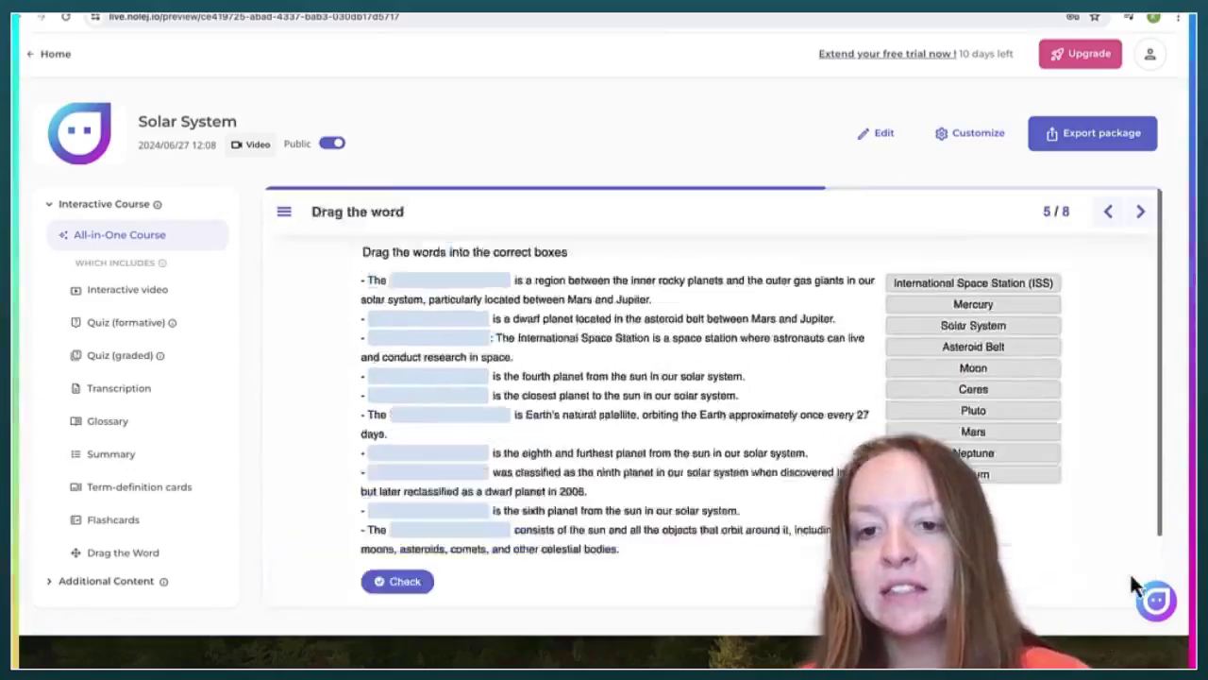
click(1130, 579)
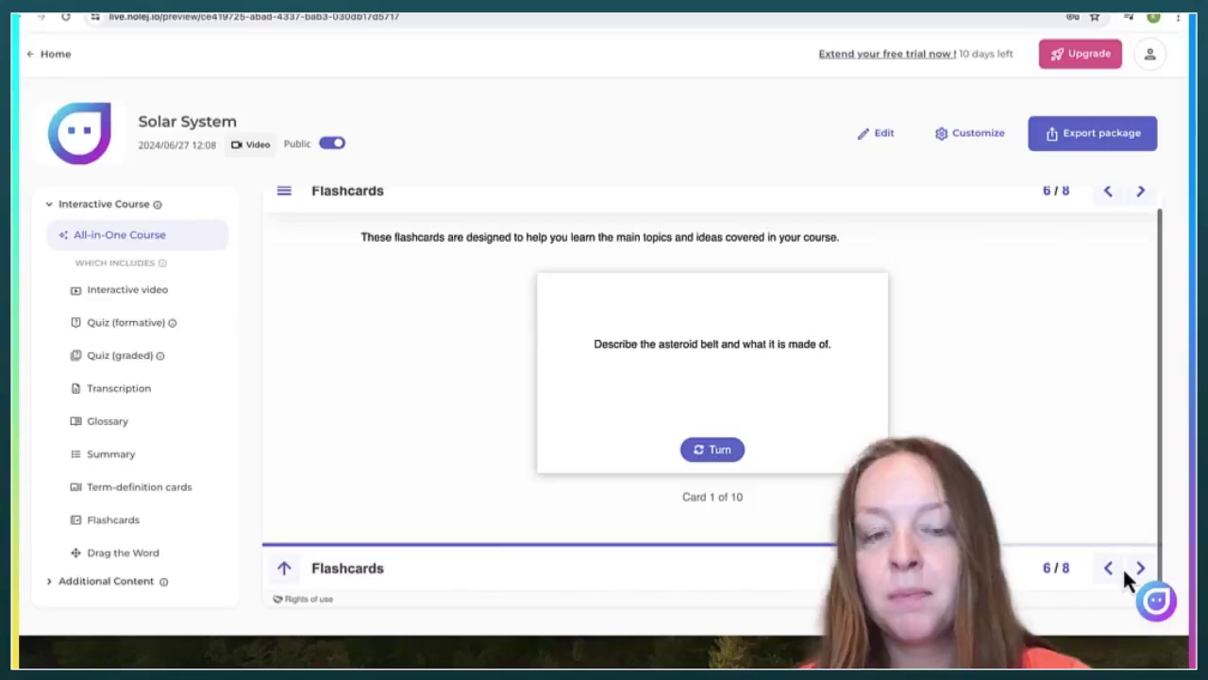
Read the keypoints and summary text on the course's Summary page, and open the final page with score and progress.
click(1140, 567)
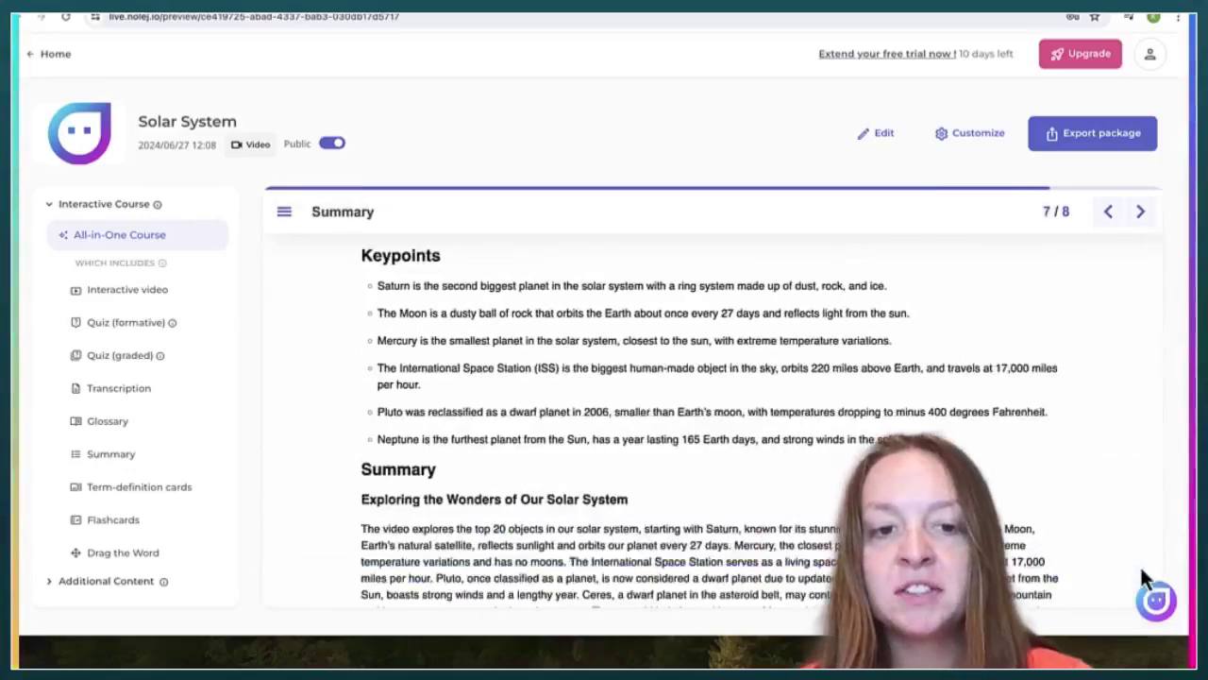
scroll(1070, 477, down, 3)
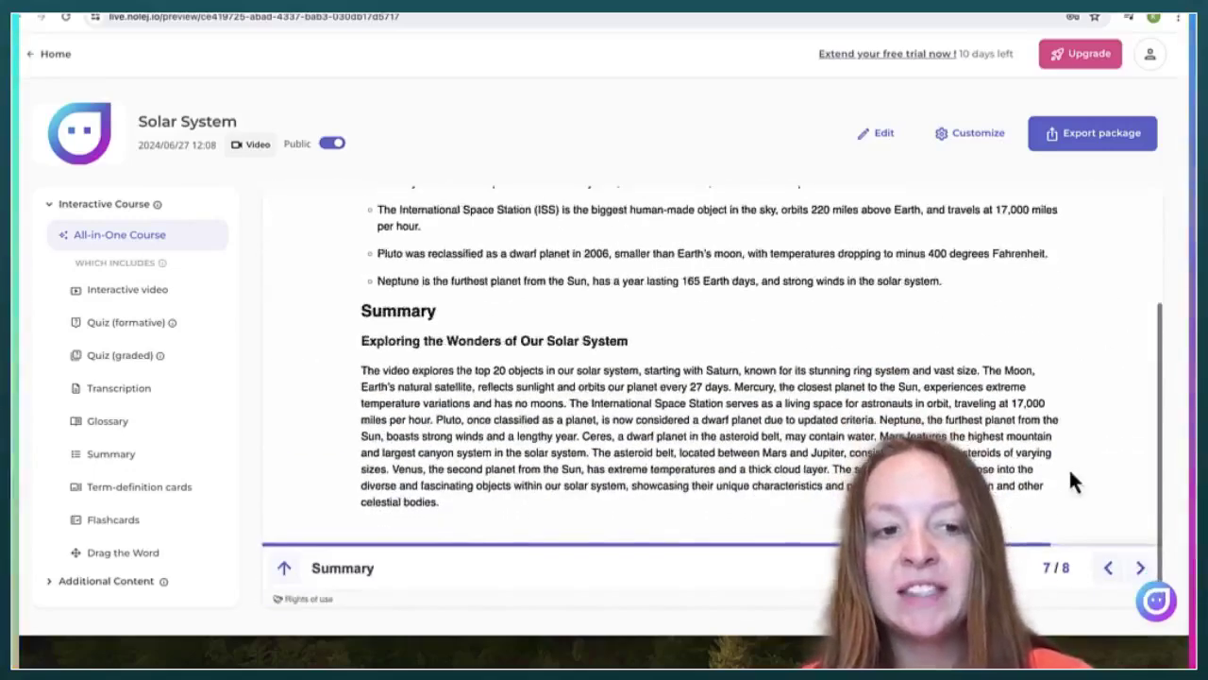
click(1140, 567)
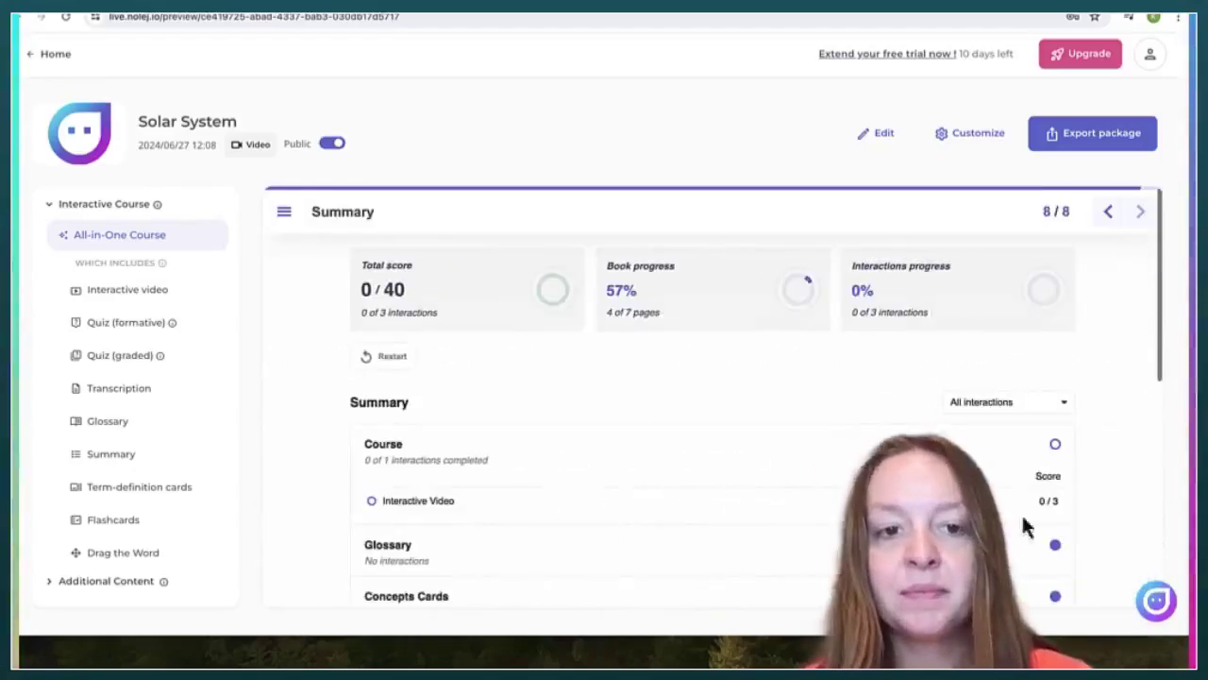